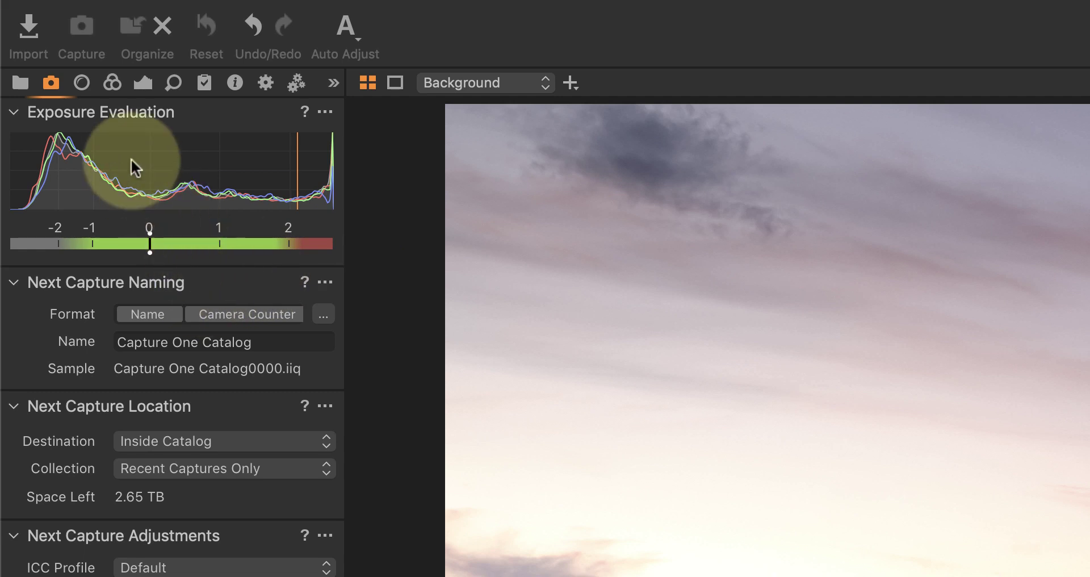
Enable Diffraction Correction in the Lens tab's Lens Correction tool
{"action": "left_click", "coordinate": [81, 83]}
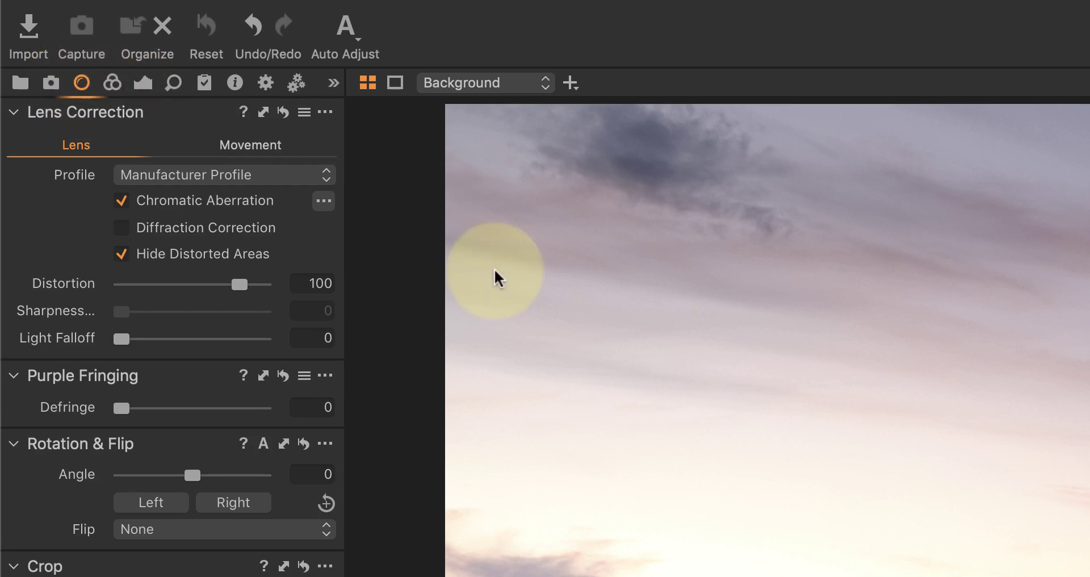
{"action": "left_click", "coordinate": [121, 229]}
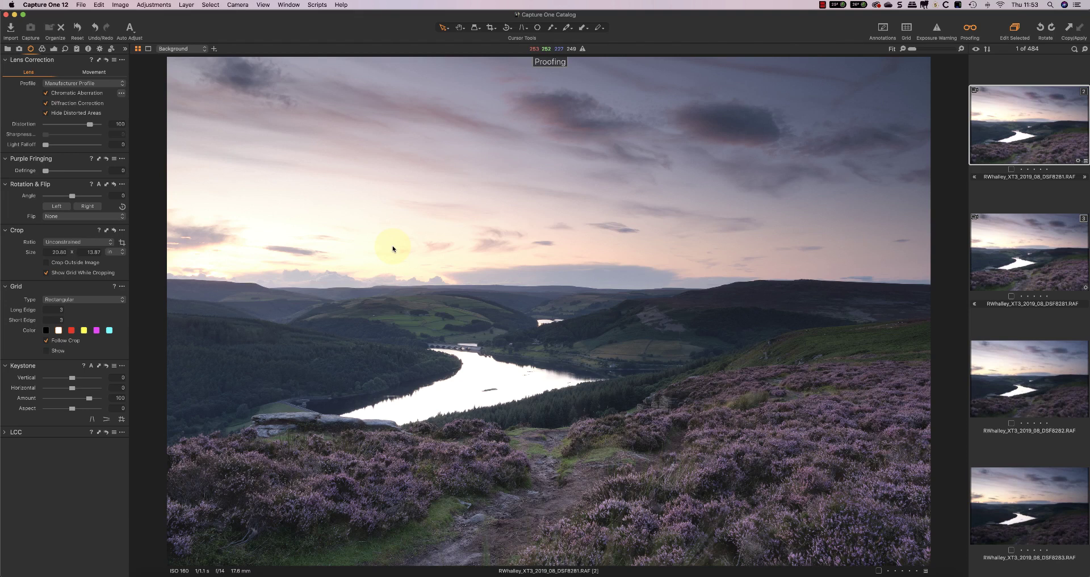
Zoom to 200% and pan to the valley and bridge
{"action": "left_click", "coordinate": [961, 49]}
{"action": "left_click", "coordinate": [961, 50]}
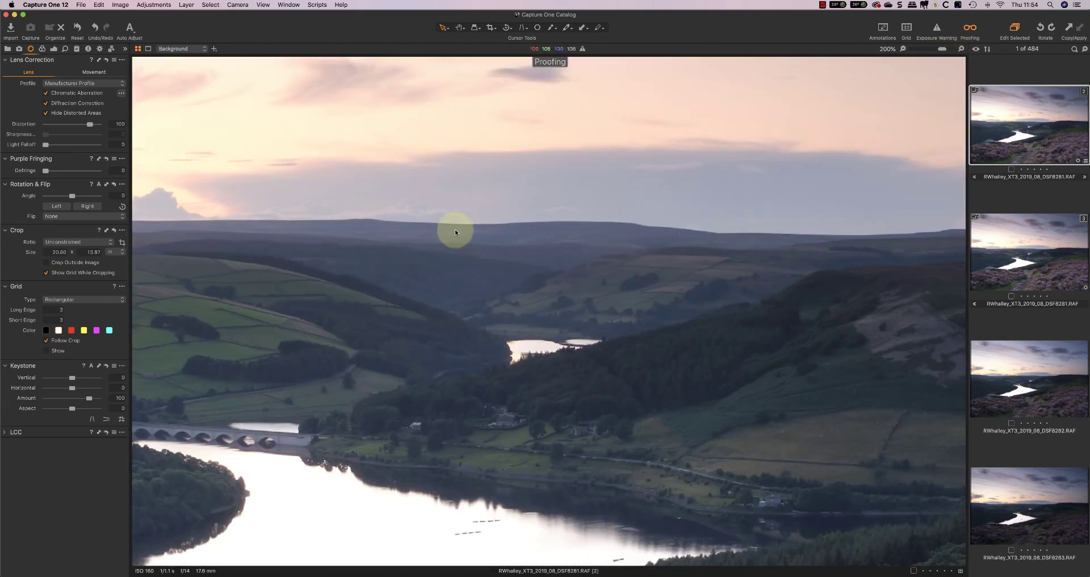
{"action": "left_click_drag", "start_coordinate": [368, 305], "coordinate": [545, 273]}
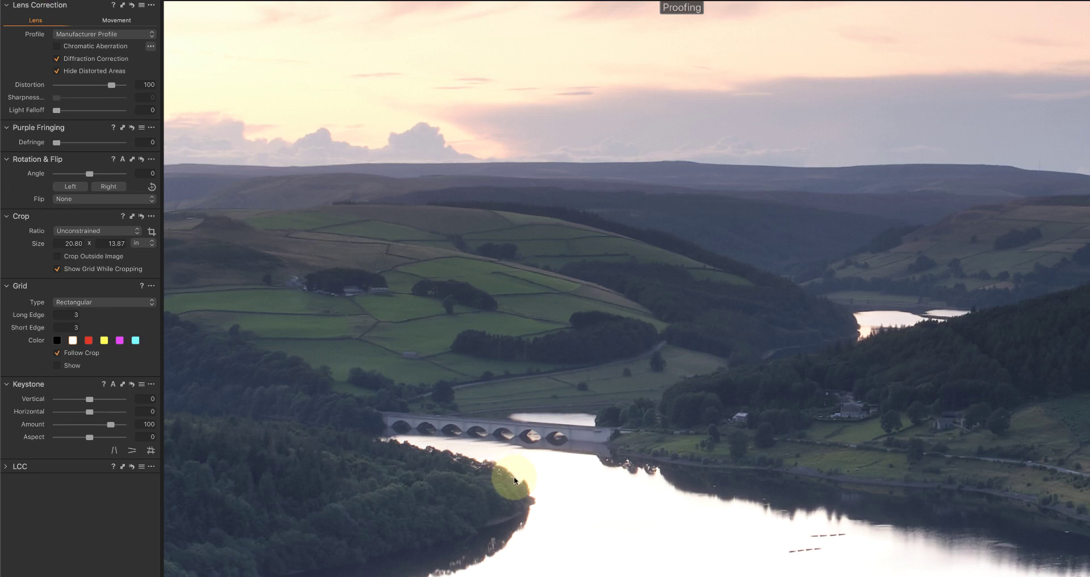
Run Chromatic Aberration Analyze, then set the correction to Default
{"action": "left_click", "coordinate": [150, 46]}
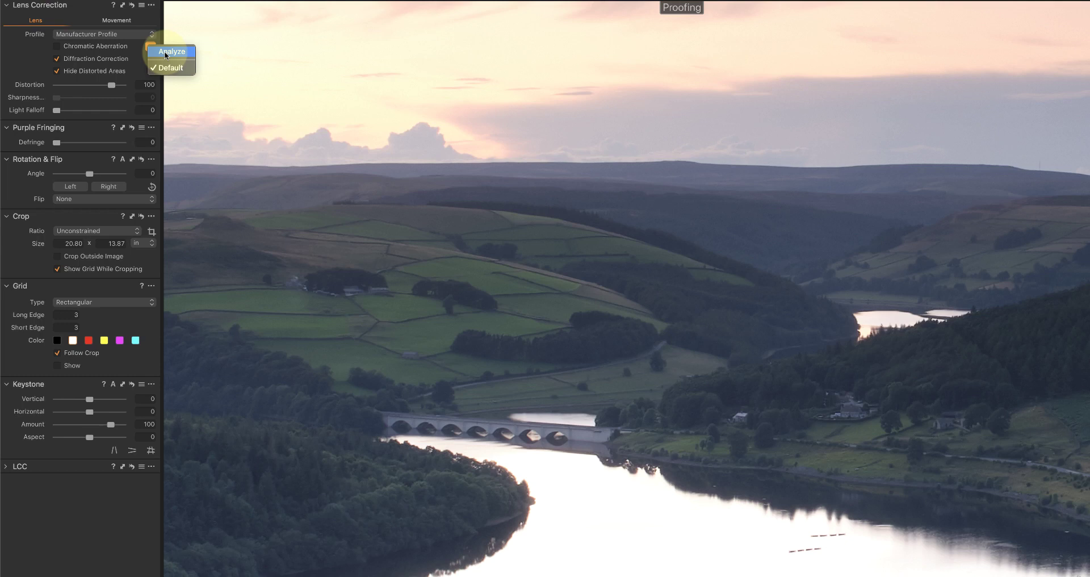
{"action": "left_click", "coordinate": [166, 53]}
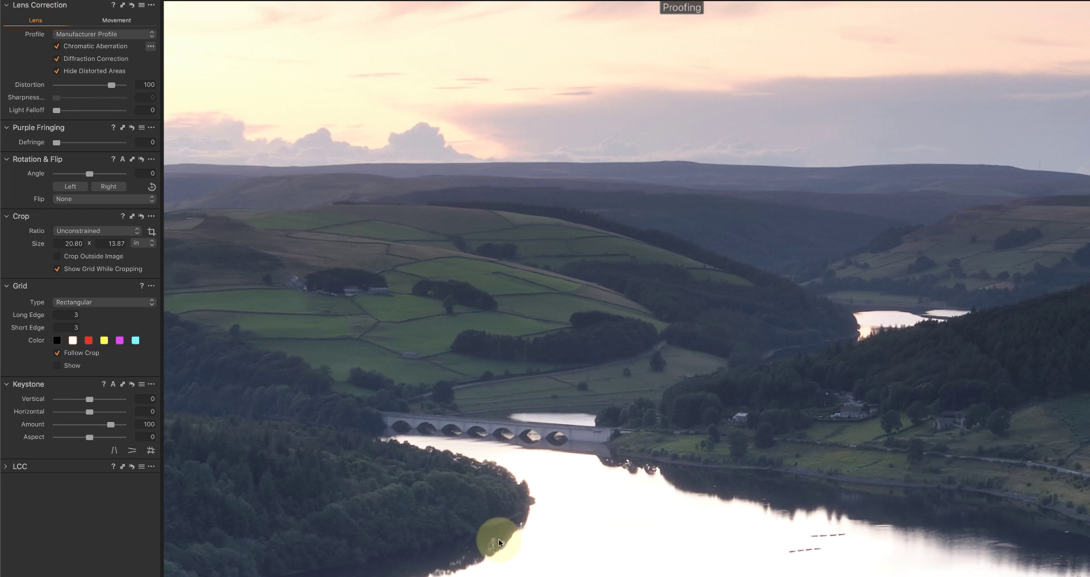
{"action": "left_click", "coordinate": [151, 46]}
{"action": "left_click", "coordinate": [178, 67]}
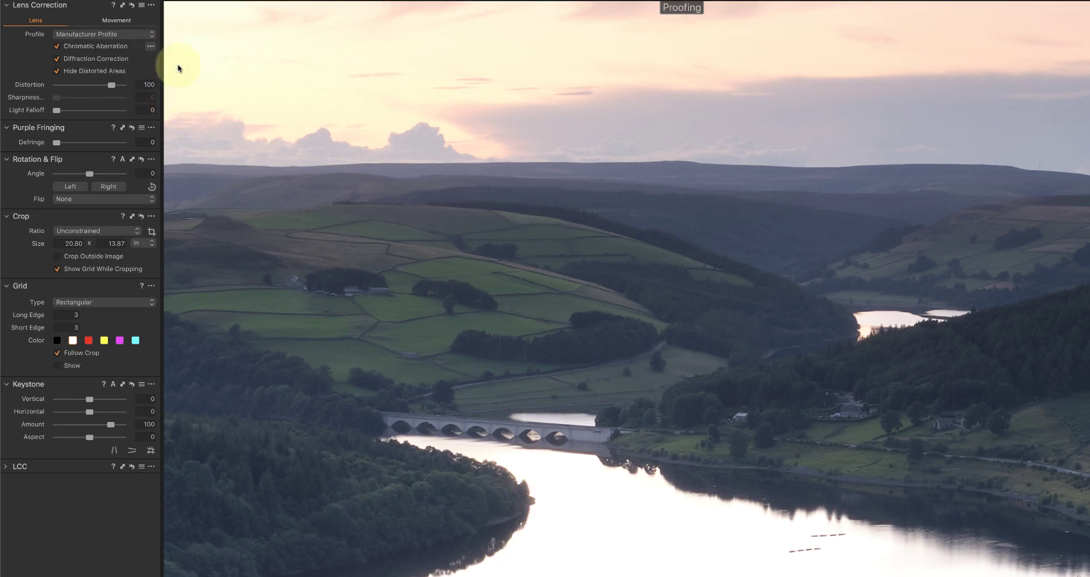
{"action": "left_click", "coordinate": [150, 46]}
{"action": "left_click", "coordinate": [174, 73]}
Fit the photo to the viewer and set the Base Characteristics curve to Film Standard
{"action": "key", "text": "super+0"}
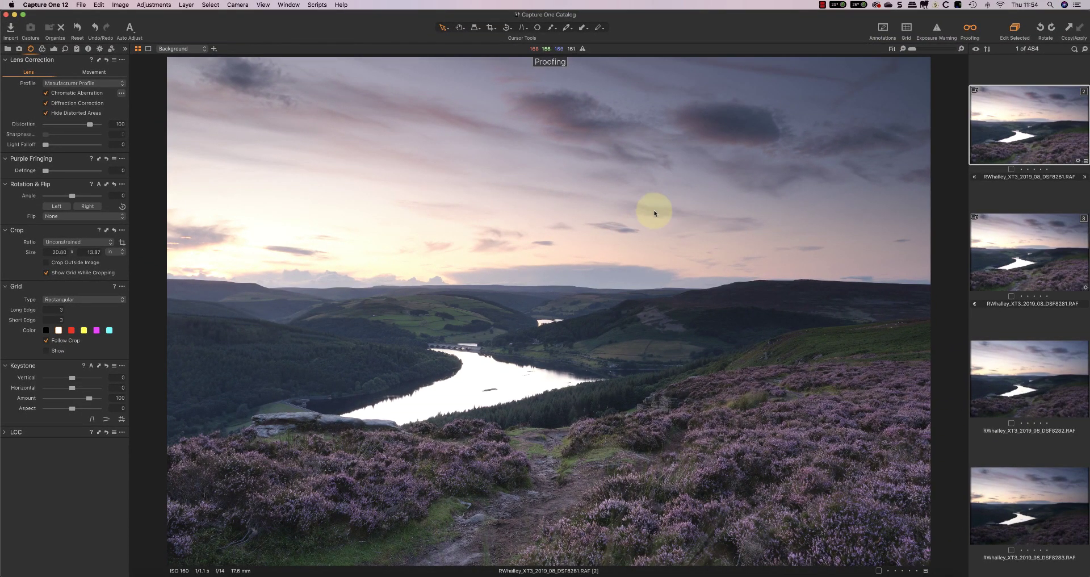
{"action": "left_click", "coordinate": [42, 49]}
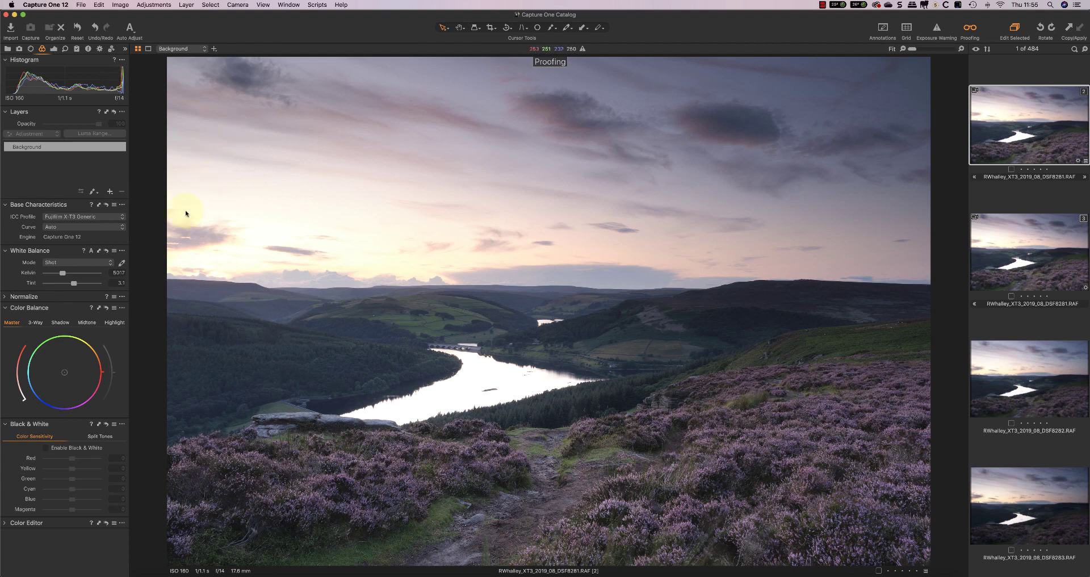
{"action": "left_click", "coordinate": [122, 227]}
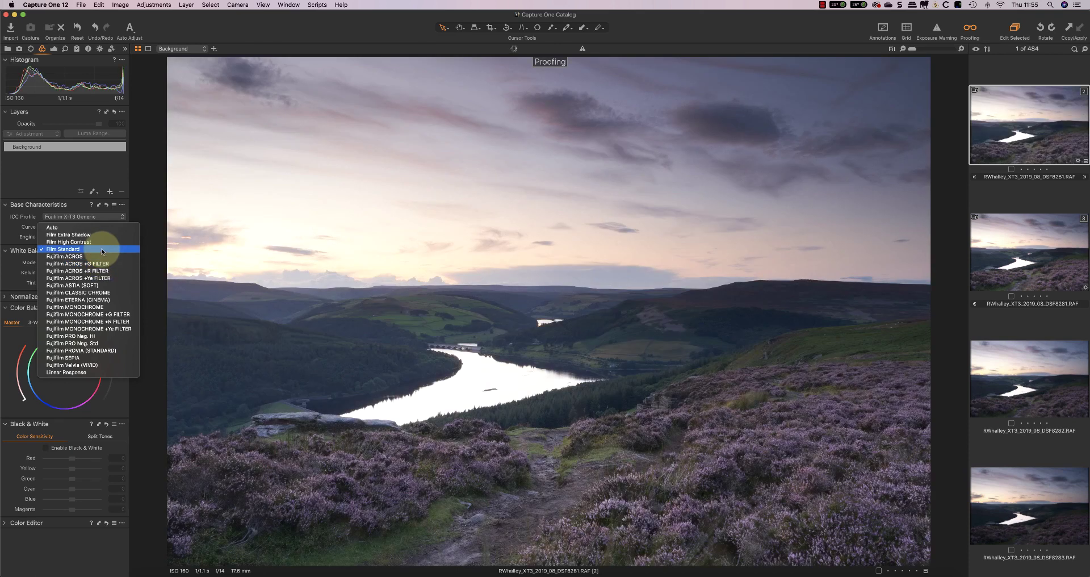
{"action": "left_click", "coordinate": [67, 249]}
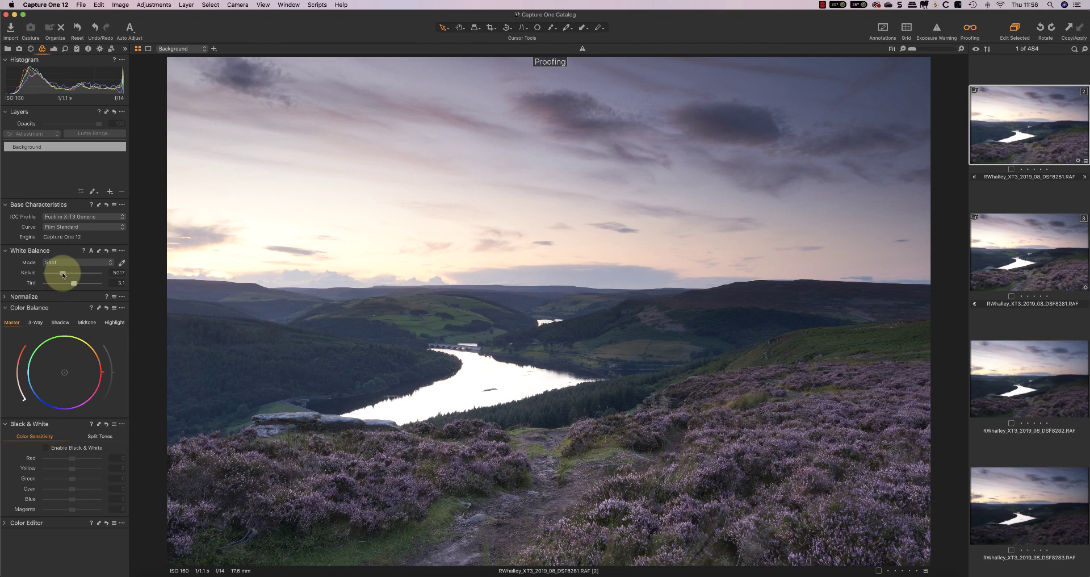
Raise the White Balance Kelvin to about 6037, then settle it at 5845 K
{"action": "left_click_drag", "start_coordinate": [63, 275], "coordinate": [83, 288]}
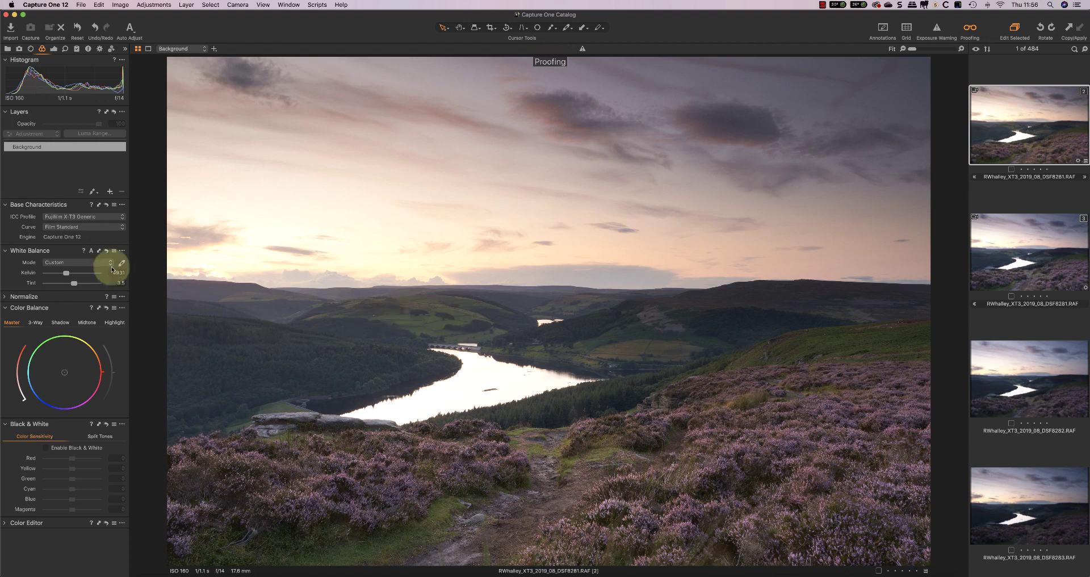
{"action": "left_click_drag", "start_coordinate": [68, 274], "coordinate": [67, 277]}
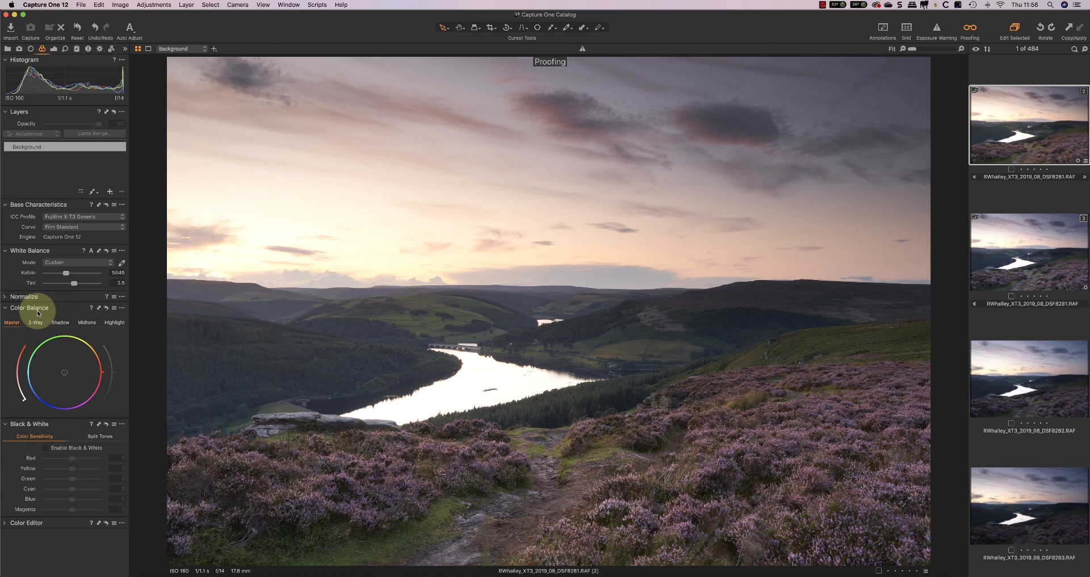
Tint the shadows toward purple-blue on the Color Balance Shadow wheel
{"action": "left_click", "coordinate": [56, 323]}
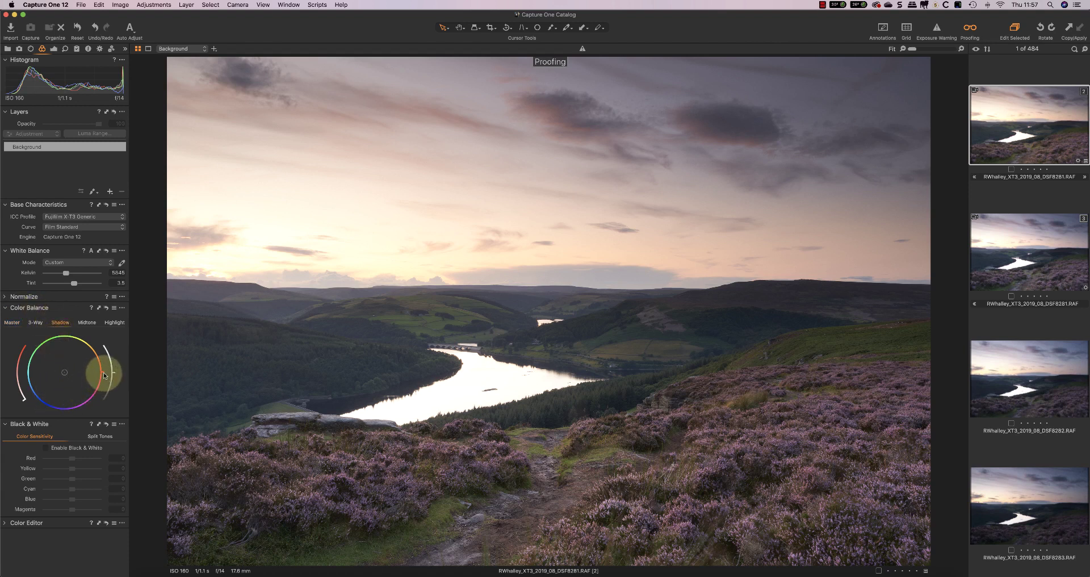
{"action": "mouse_move", "coordinate": [101, 373]}
{"action": "left_mouse_down"}
{"action": "mouse_move", "coordinate": [64, 405]}
{"action": "mouse_move", "coordinate": [23, 398]}
{"action": "left_mouse_up"}
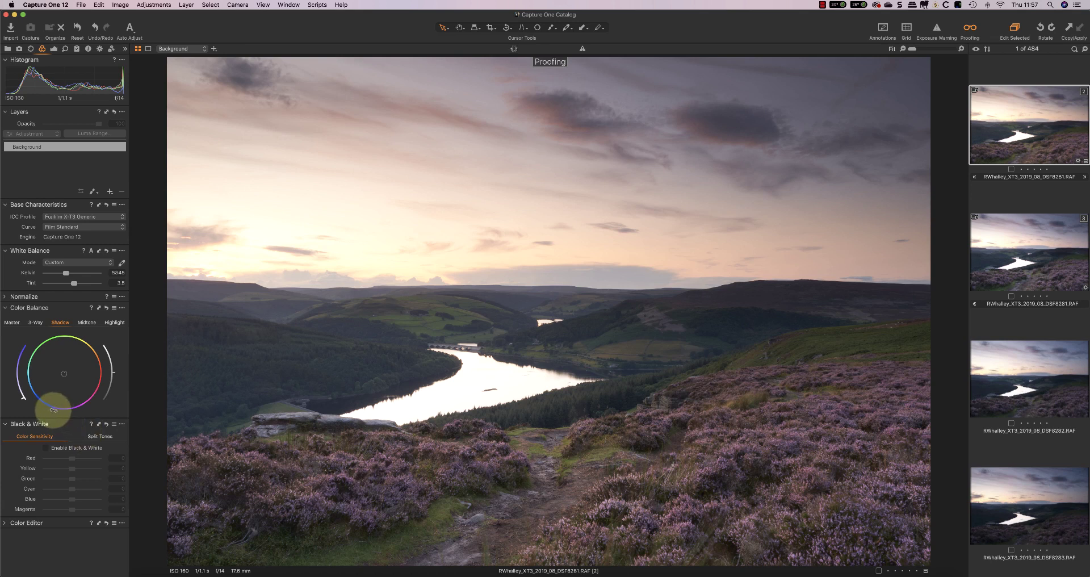
{"action": "left_click_drag", "start_coordinate": [53, 409], "coordinate": [85, 402]}
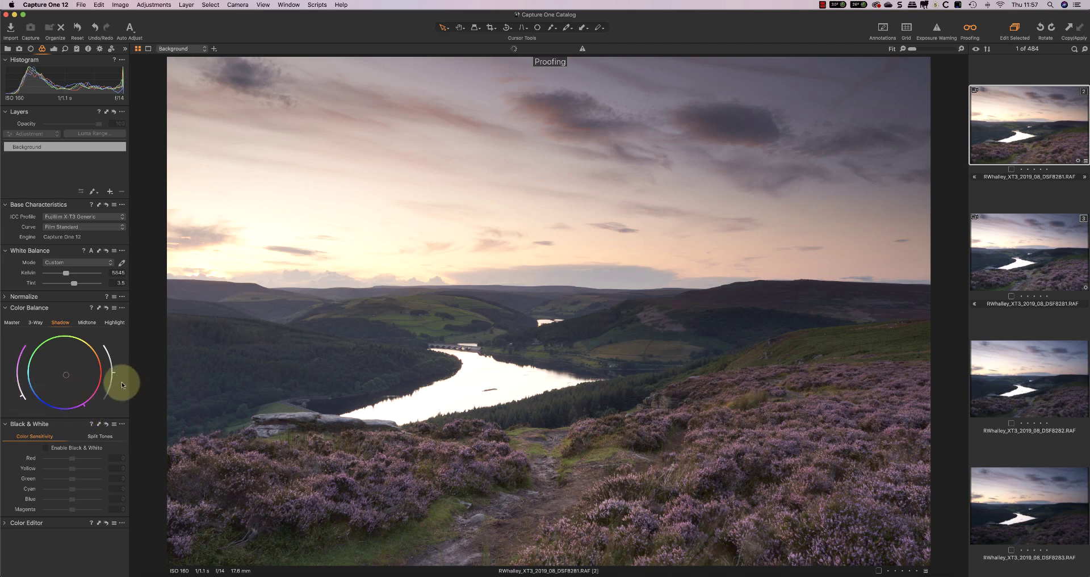
Adjust the midtone saturation and lightness arcs on the Color Balance Midtone wheel
{"action": "left_click", "coordinate": [87, 321]}
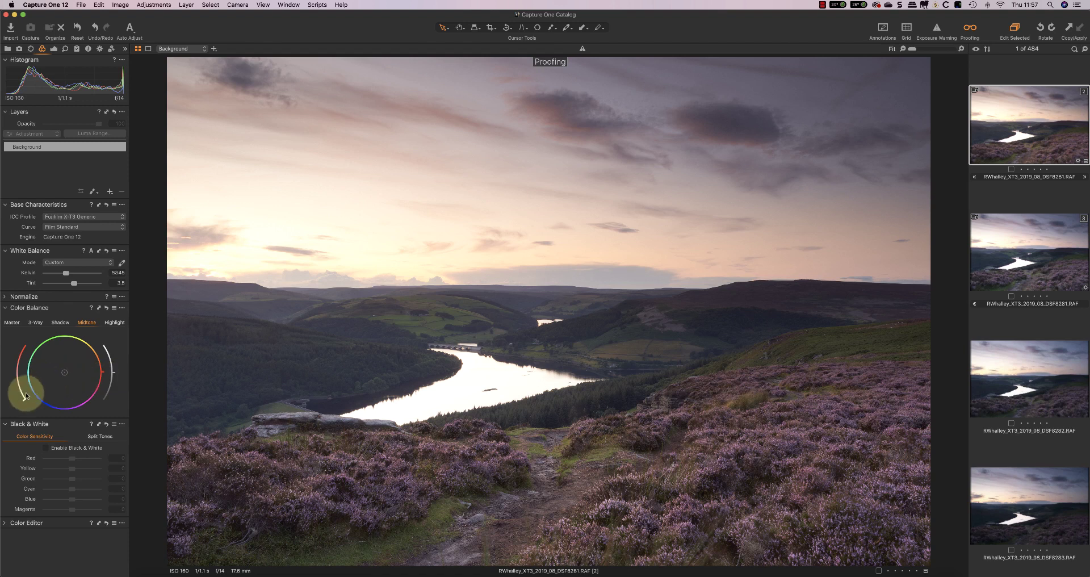
{"action": "mouse_move", "coordinate": [23, 399]}
{"action": "left_mouse_down"}
{"action": "mouse_move", "coordinate": [12, 385]}
{"action": "mouse_move", "coordinate": [18, 400]}
{"action": "left_mouse_up"}
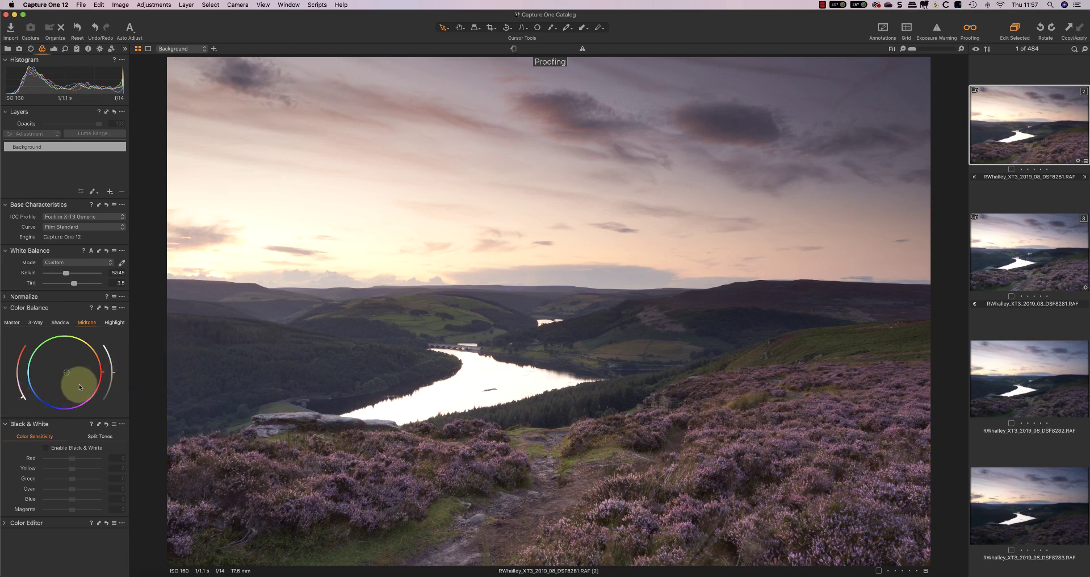
{"action": "mouse_move", "coordinate": [103, 373]}
{"action": "left_mouse_down"}
{"action": "mouse_move", "coordinate": [99, 390]}
{"action": "mouse_move", "coordinate": [46, 400]}
{"action": "mouse_move", "coordinate": [106, 380]}
{"action": "mouse_move", "coordinate": [104, 355]}
{"action": "mouse_move", "coordinate": [114, 375]}
{"action": "left_mouse_up"}
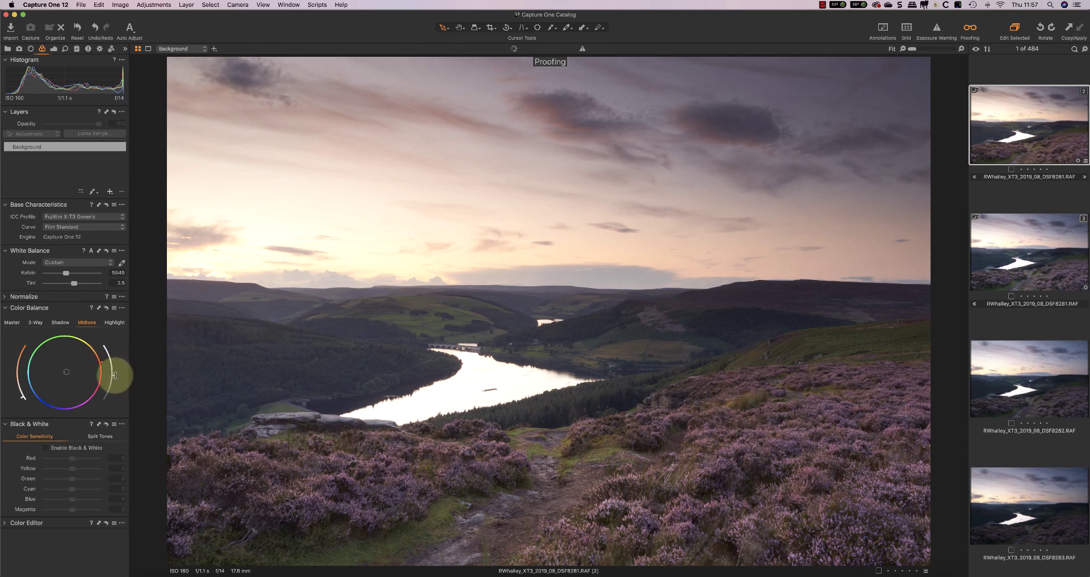
Warm the Color Balance highlights toward orange and lower White Balance Tint to 2.7
{"action": "left_click", "coordinate": [116, 323]}
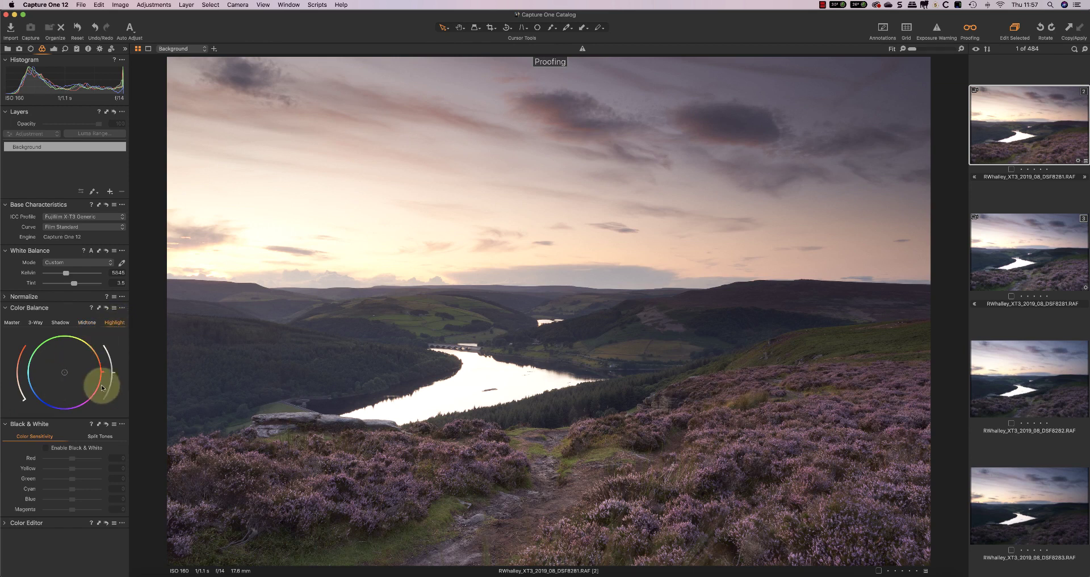
{"action": "left_click", "coordinate": [94, 347]}
{"action": "left_click_drag", "start_coordinate": [23, 402], "coordinate": [21, 393]}
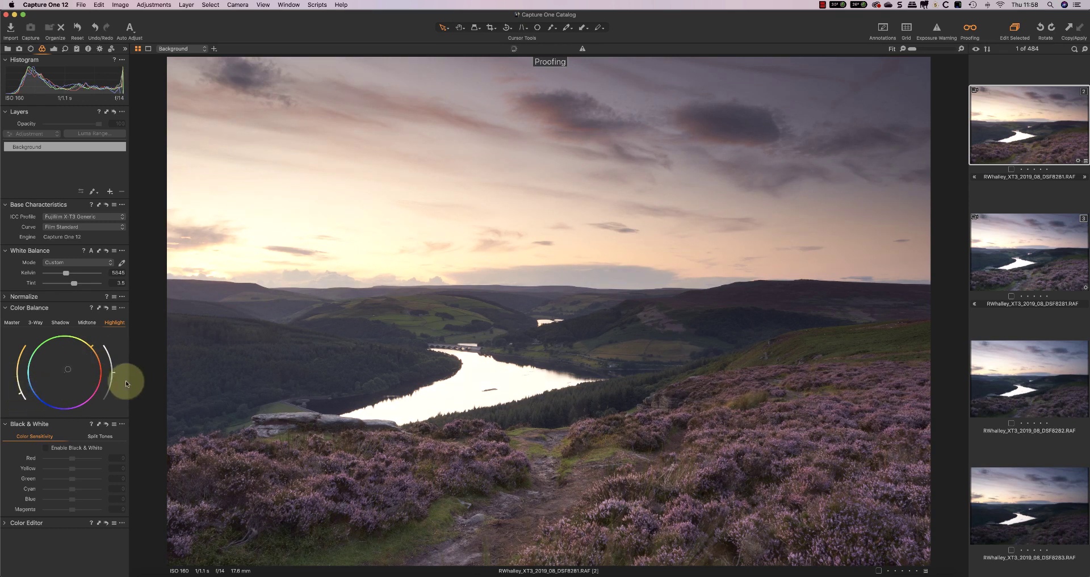
{"action": "mouse_move", "coordinate": [114, 374]}
{"action": "left_mouse_down"}
{"action": "mouse_move", "coordinate": [111, 386]}
{"action": "mouse_move", "coordinate": [114, 377]}
{"action": "left_mouse_up"}
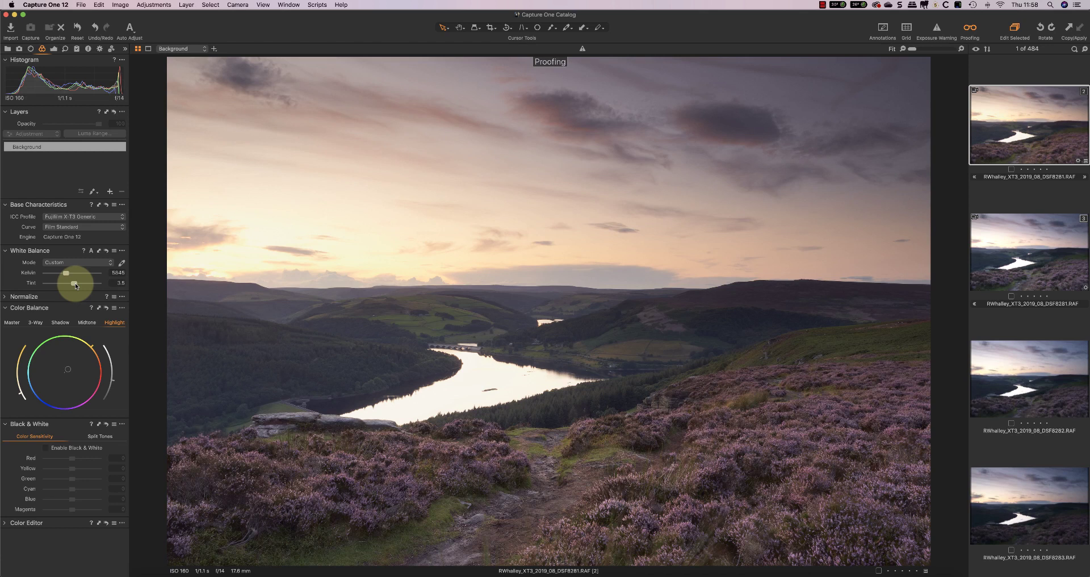
{"action": "left_click_drag", "start_coordinate": [75, 285], "coordinate": [32, 286]}
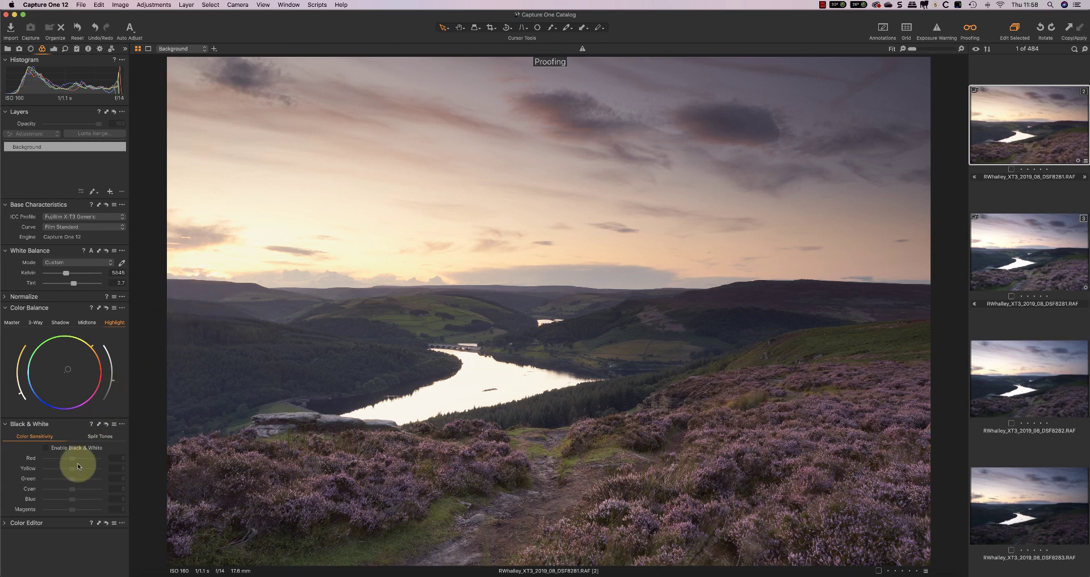
Pick the purple heather in Color Editor and set Saturation 17.2 and Hue 13.1
{"action": "left_click", "coordinate": [18, 523]}
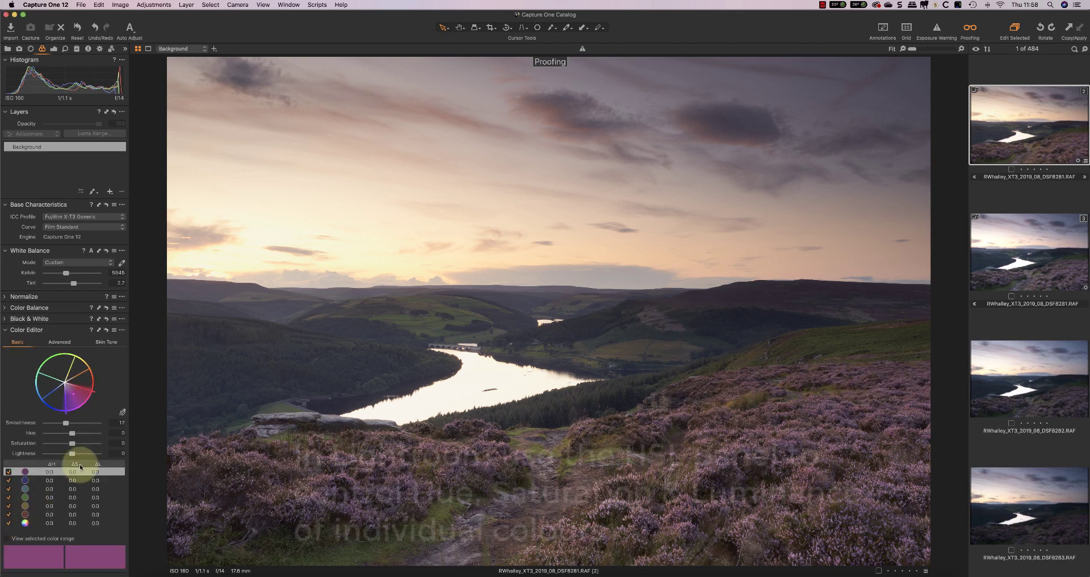
{"action": "left_click", "coordinate": [122, 413]}
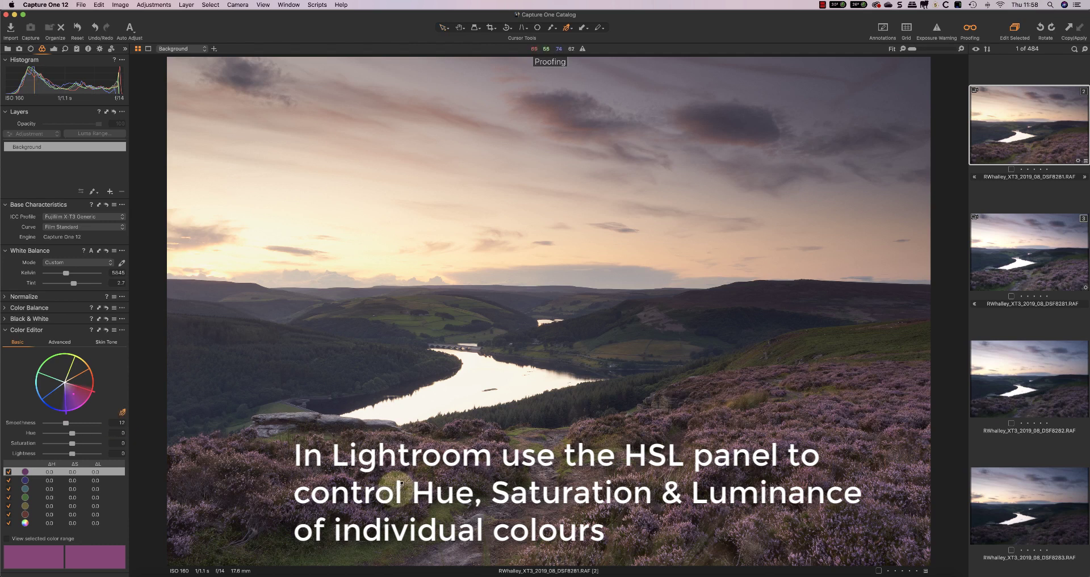
{"action": "left_click", "coordinate": [400, 483]}
{"action": "left_click", "coordinate": [404, 487]}
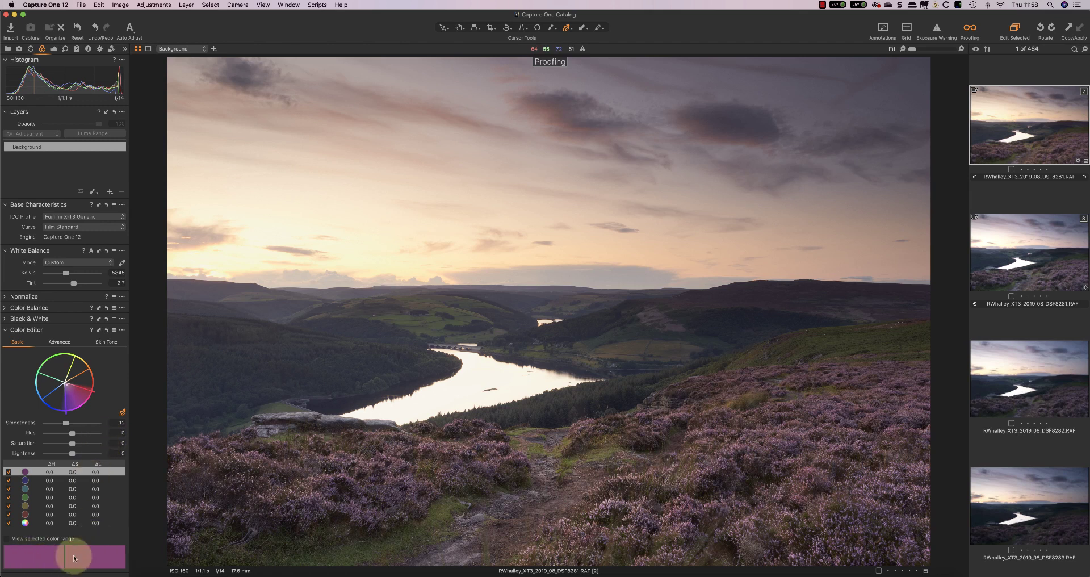
{"action": "left_click_drag", "start_coordinate": [73, 445], "coordinate": [68, 454]}
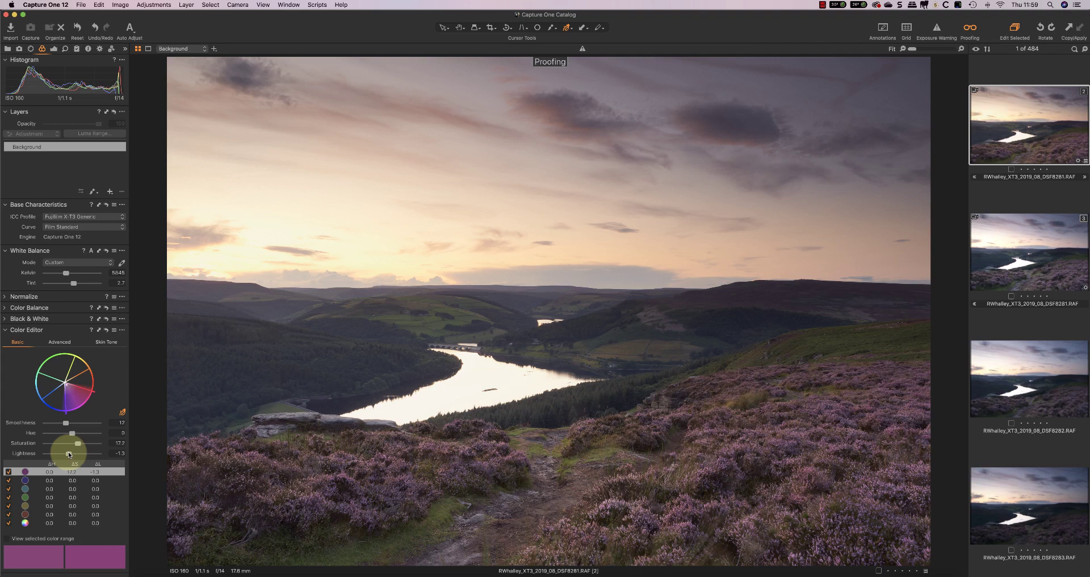
{"action": "mouse_move", "coordinate": [72, 433]}
{"action": "left_mouse_down"}
{"action": "mouse_move", "coordinate": [107, 435]}
{"action": "mouse_move", "coordinate": [29, 437]}
{"action": "mouse_move", "coordinate": [90, 438]}
{"action": "left_mouse_up"}
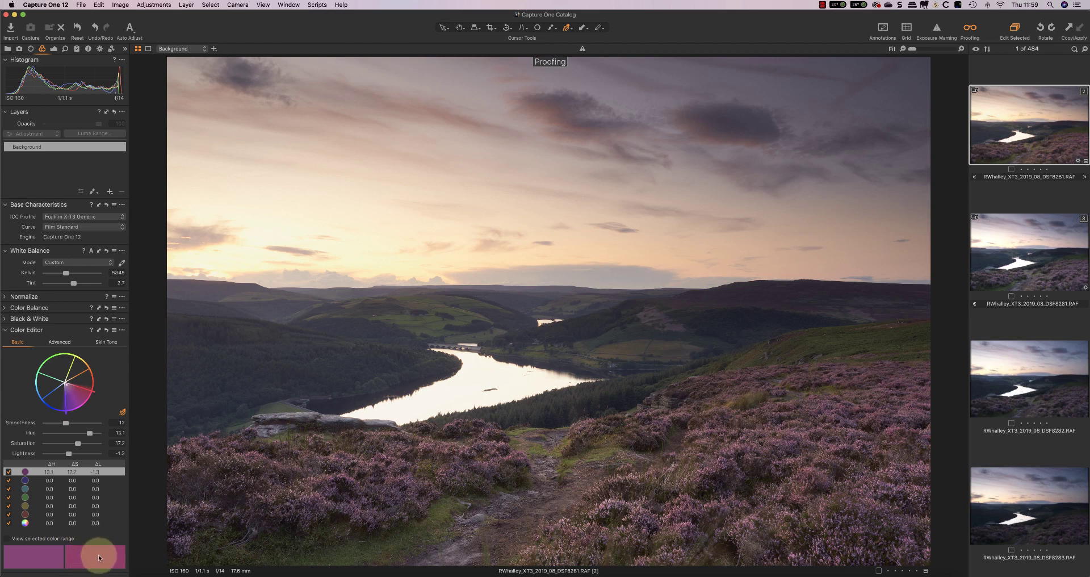
Select the yellow-green grass range and set Saturation -10.5, Lightness -1.1, Hue 4.3
{"action": "left_click", "coordinate": [442, 514]}
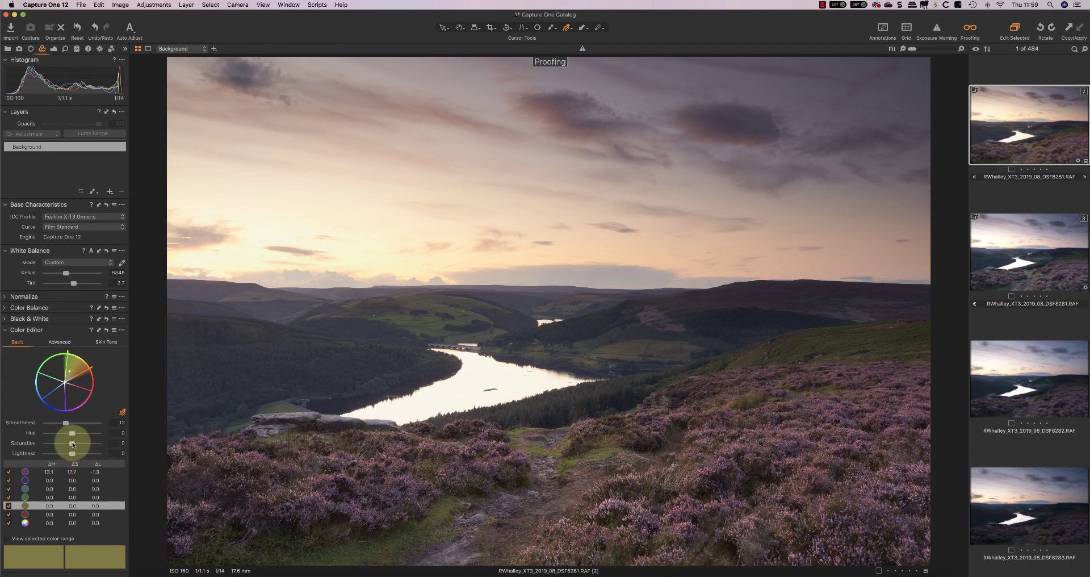
{"action": "left_click_drag", "start_coordinate": [72, 444], "coordinate": [71, 454]}
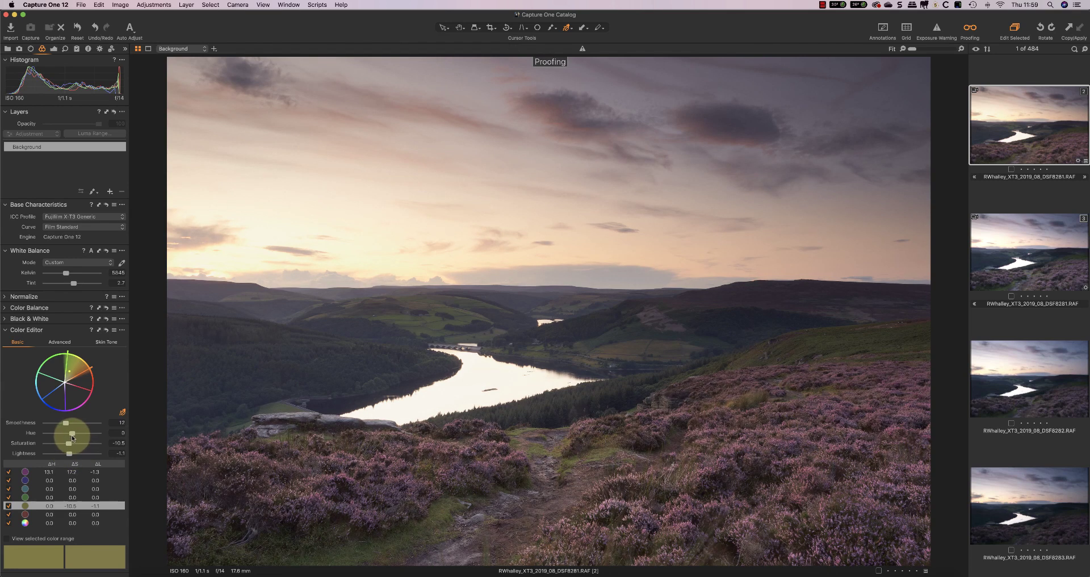
{"action": "left_click_drag", "start_coordinate": [78, 434], "coordinate": [82, 435]}
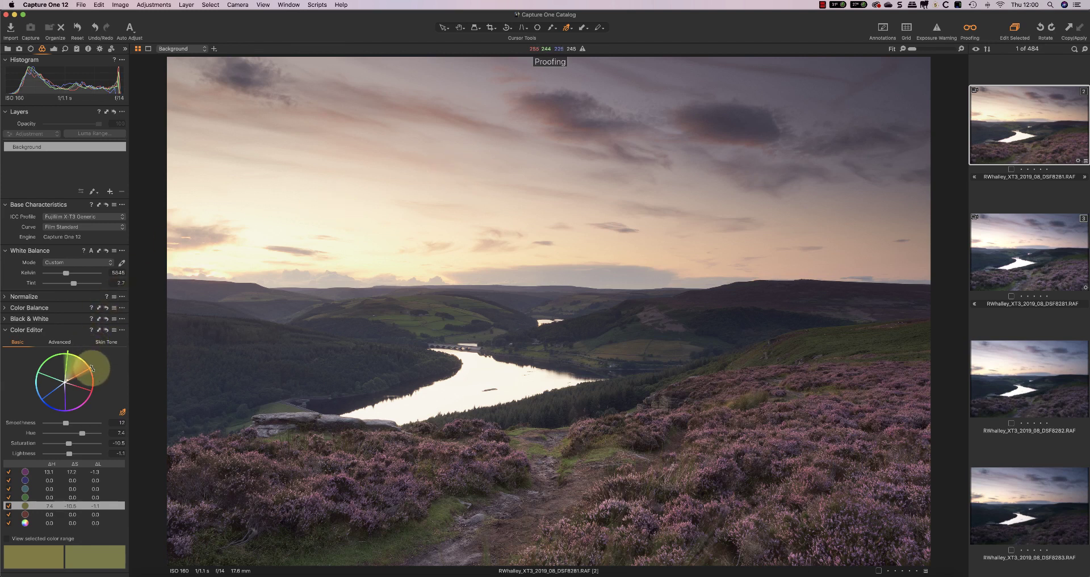
{"action": "left_click_drag", "start_coordinate": [91, 368], "coordinate": [67, 351]}
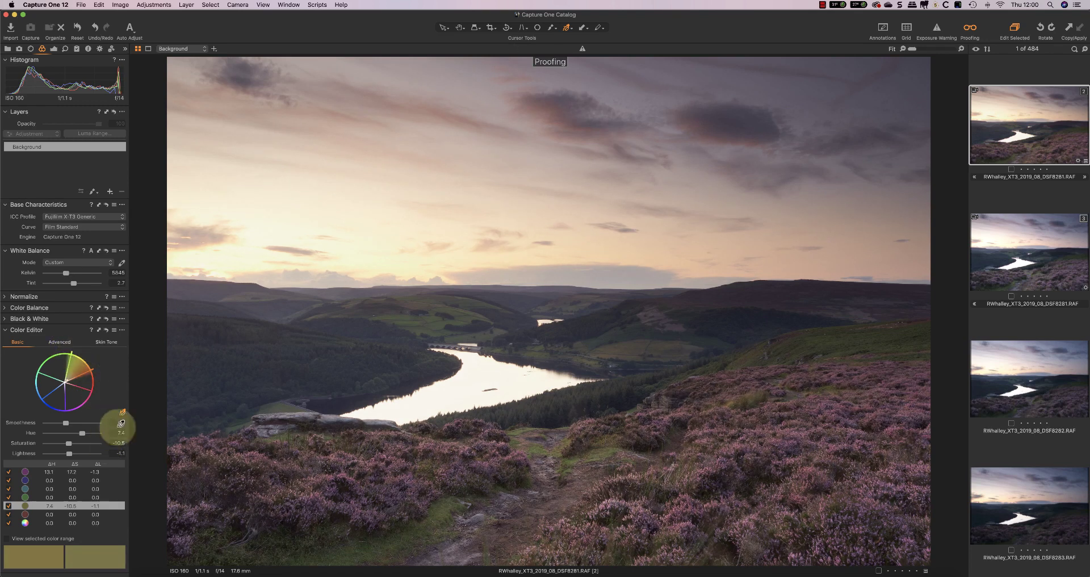
{"action": "left_click_drag", "start_coordinate": [479, 325], "coordinate": [437, 460]}
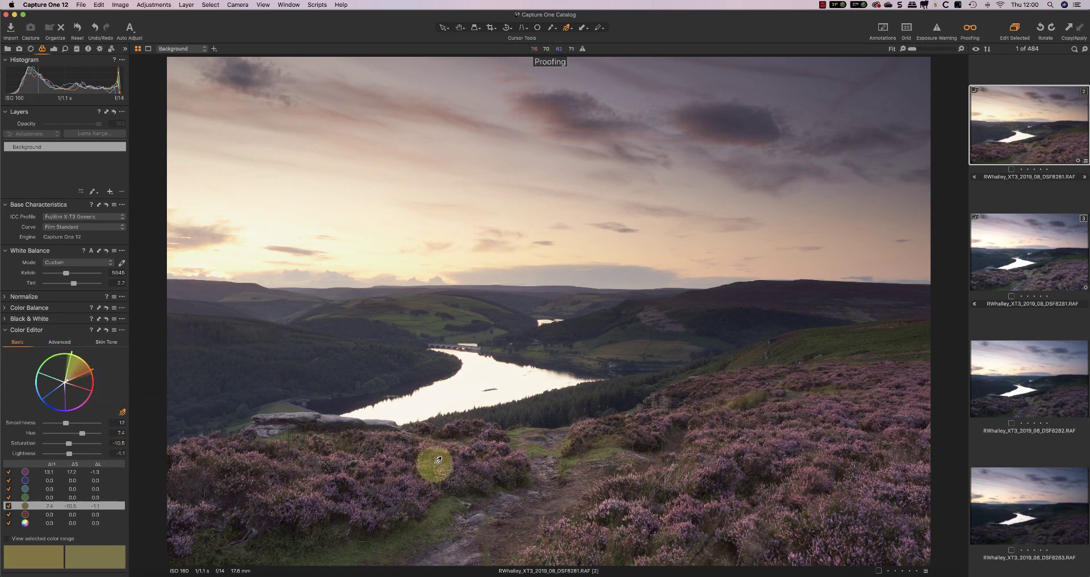
{"action": "left_click_drag", "start_coordinate": [85, 434], "coordinate": [79, 437]}
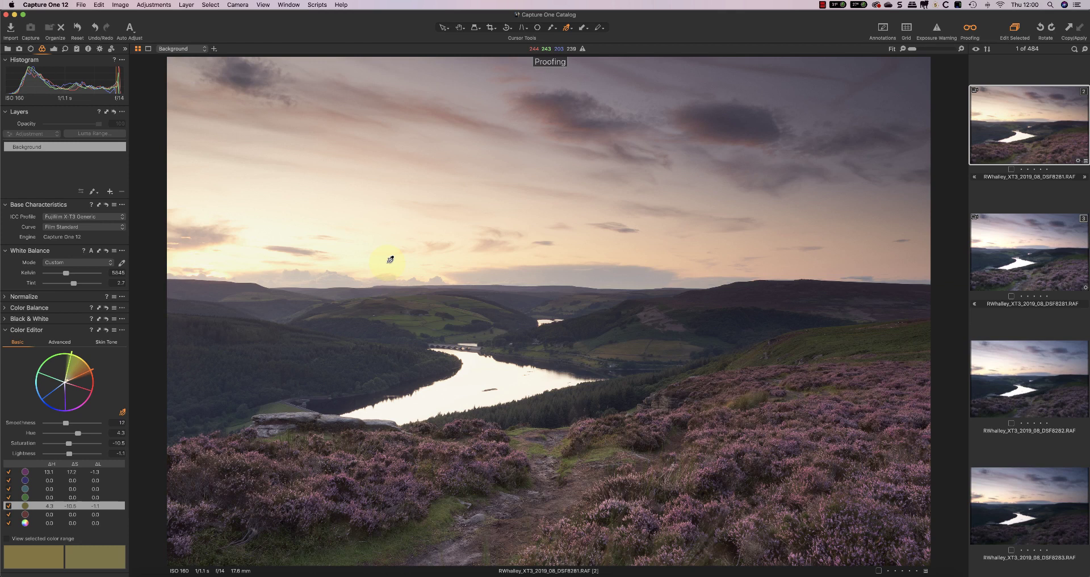
Set High Dynamic Range Highlight to 33 and Shadow to 24 in the Exposure tab
{"action": "left_click", "coordinate": [54, 49]}
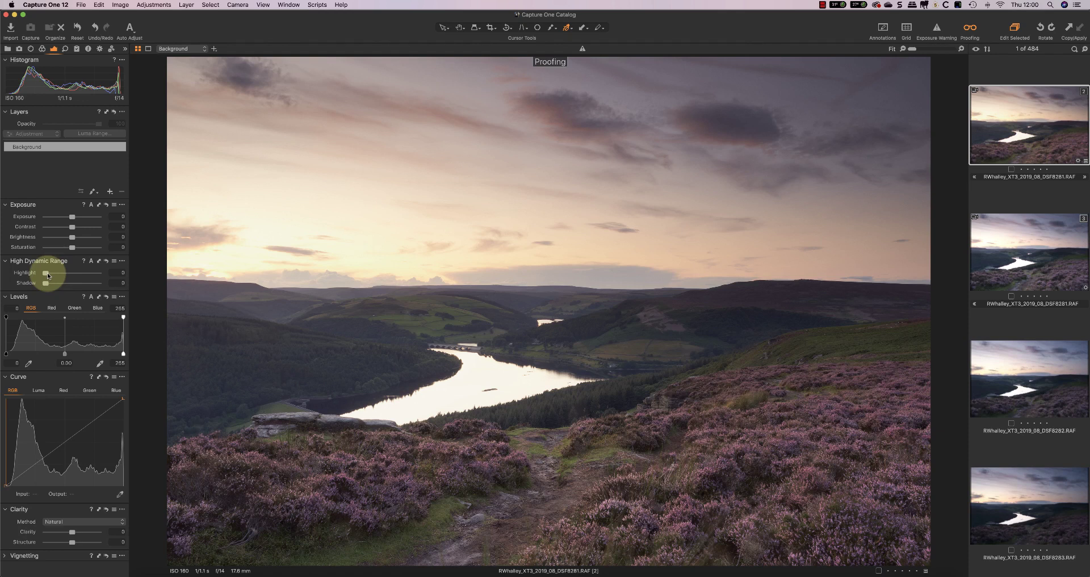
{"action": "left_click_drag", "start_coordinate": [48, 276], "coordinate": [61, 276]}
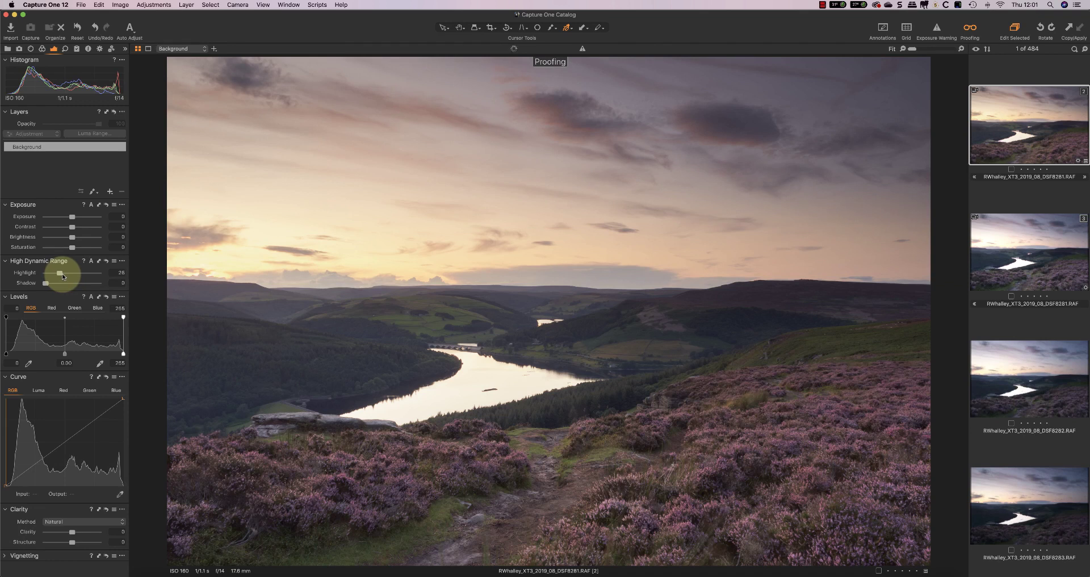
{"action": "left_click_drag", "start_coordinate": [62, 276], "coordinate": [64, 277]}
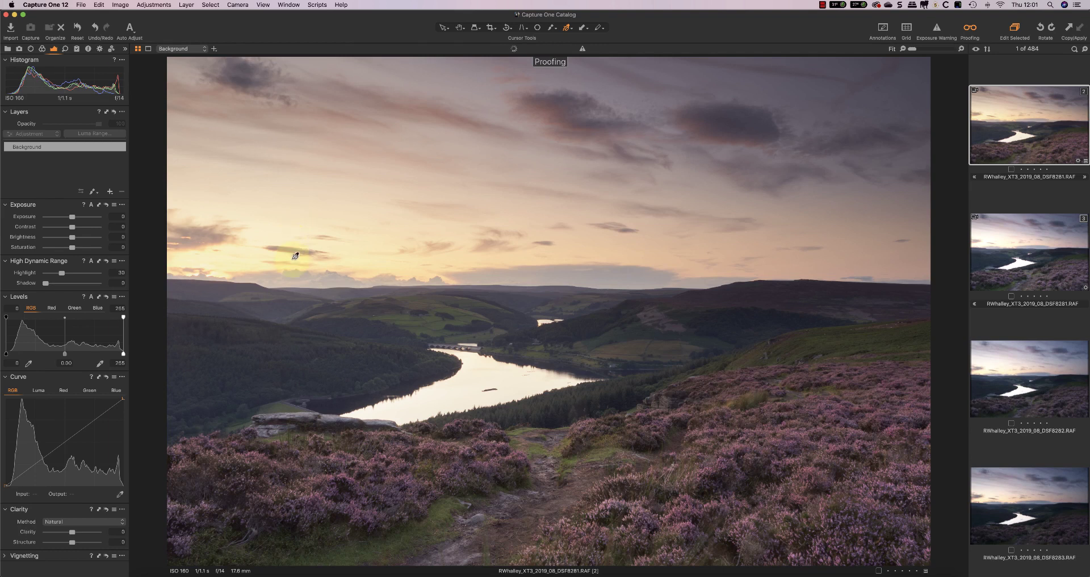
{"action": "mouse_move", "coordinate": [297, 253]}
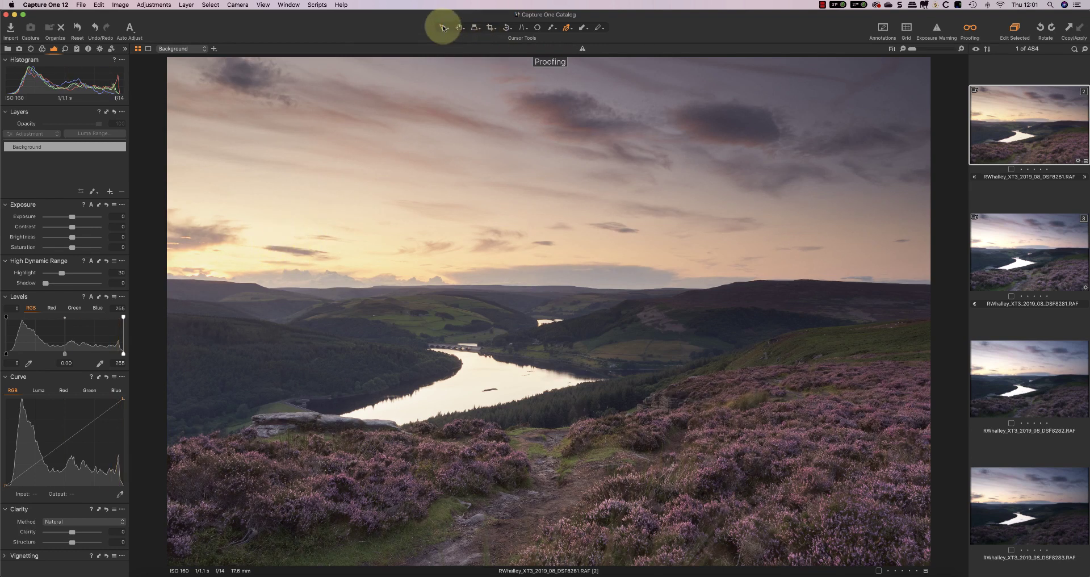
{"action": "left_click_drag", "start_coordinate": [45, 283], "coordinate": [57, 287]}
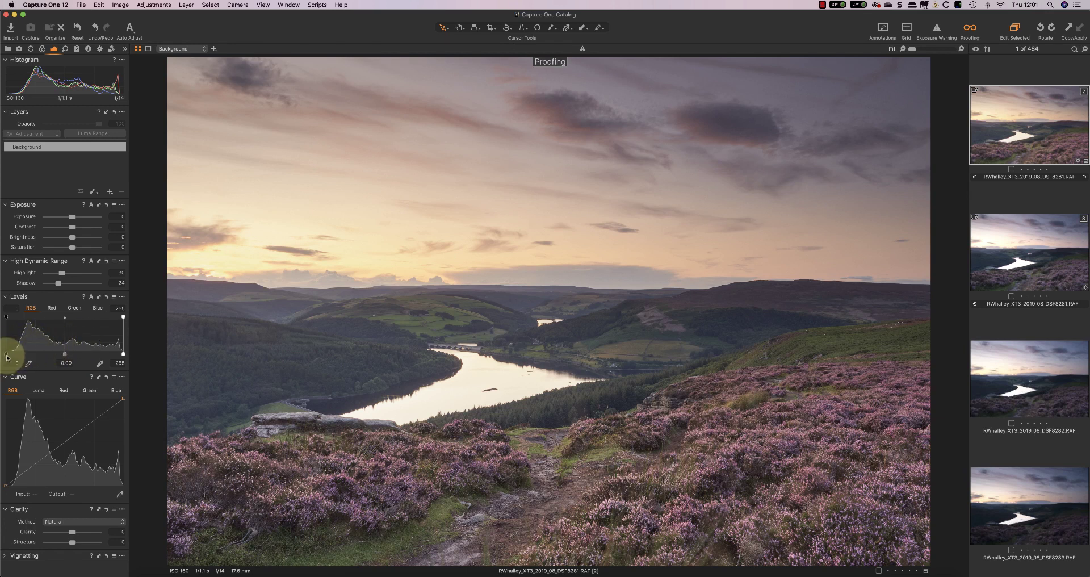
Set the Levels black point to about 8 and nudge HDR Shadow up to 26
{"action": "left_click_drag", "start_coordinate": [7, 357], "coordinate": [11, 355]}
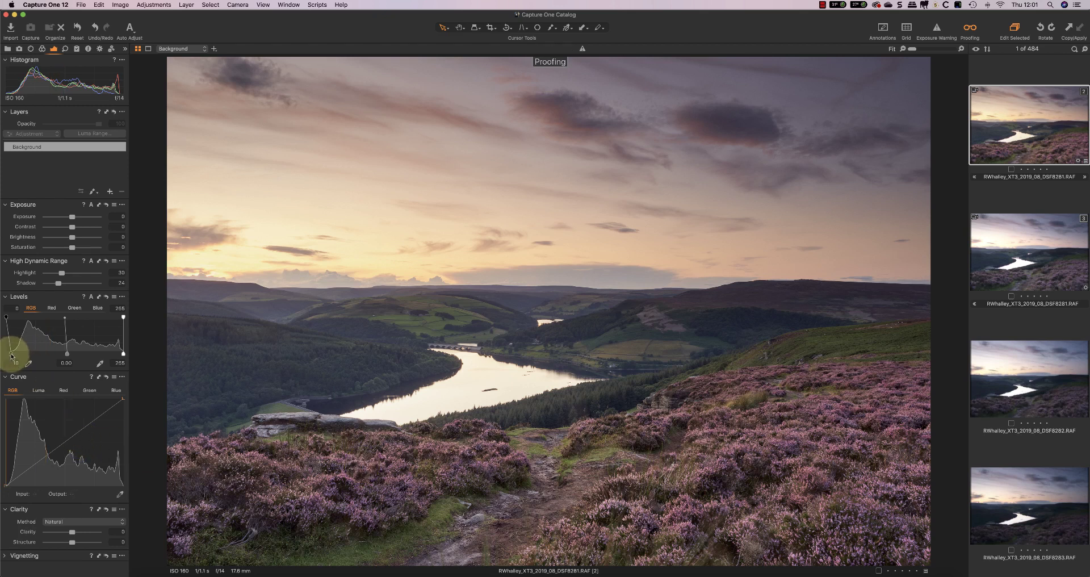
{"action": "left_click_drag", "start_coordinate": [11, 353], "coordinate": [10, 357]}
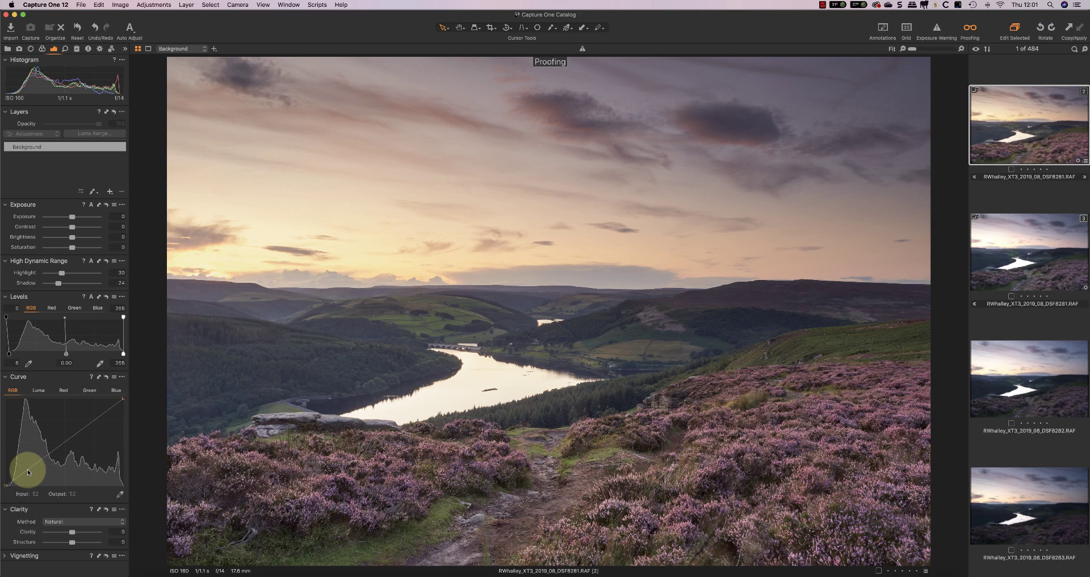
{"action": "left_click_drag", "start_coordinate": [59, 283], "coordinate": [60, 283]}
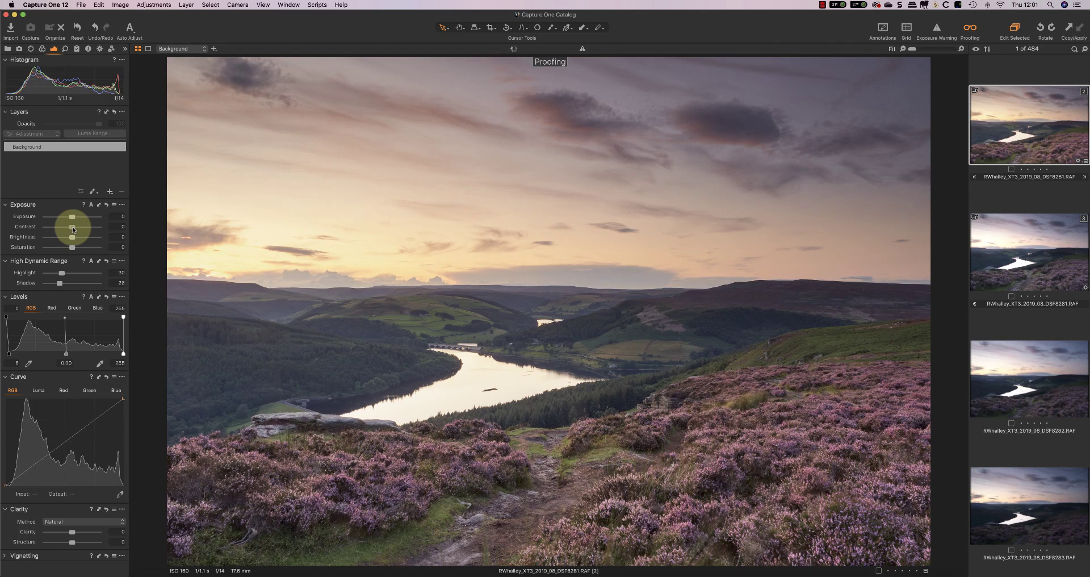
Raise overall contrast, adjust exposure and brightness, and set the Levels black point to 12
{"action": "mouse_move", "coordinate": [73, 229]}
{"action": "left_mouse_down"}
{"action": "mouse_move", "coordinate": [82, 229]}
{"action": "mouse_move", "coordinate": [58, 231]}
{"action": "left_mouse_up"}
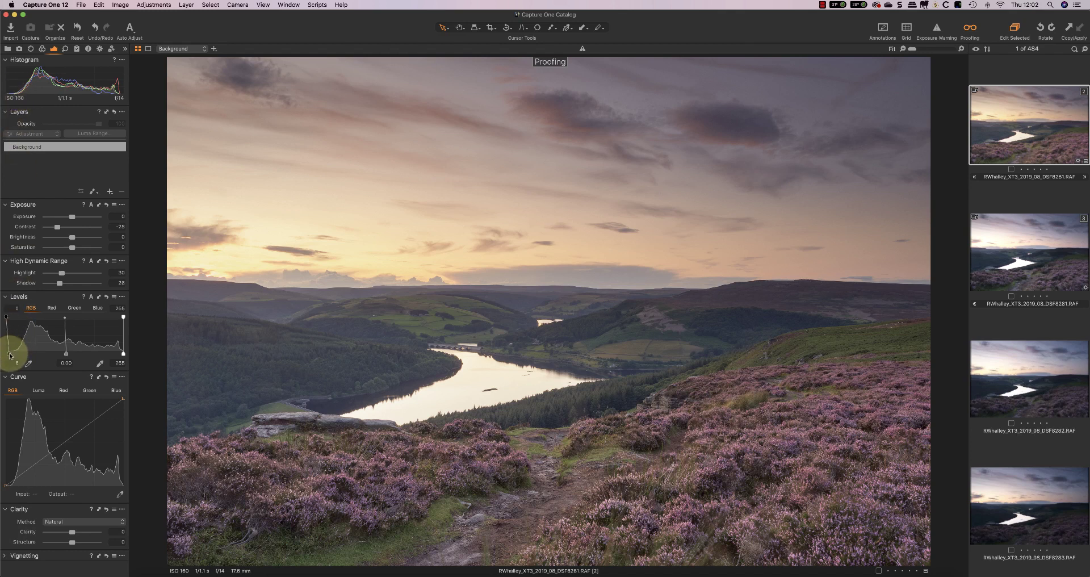
{"action": "left_click_drag", "start_coordinate": [9, 353], "coordinate": [11, 354]}
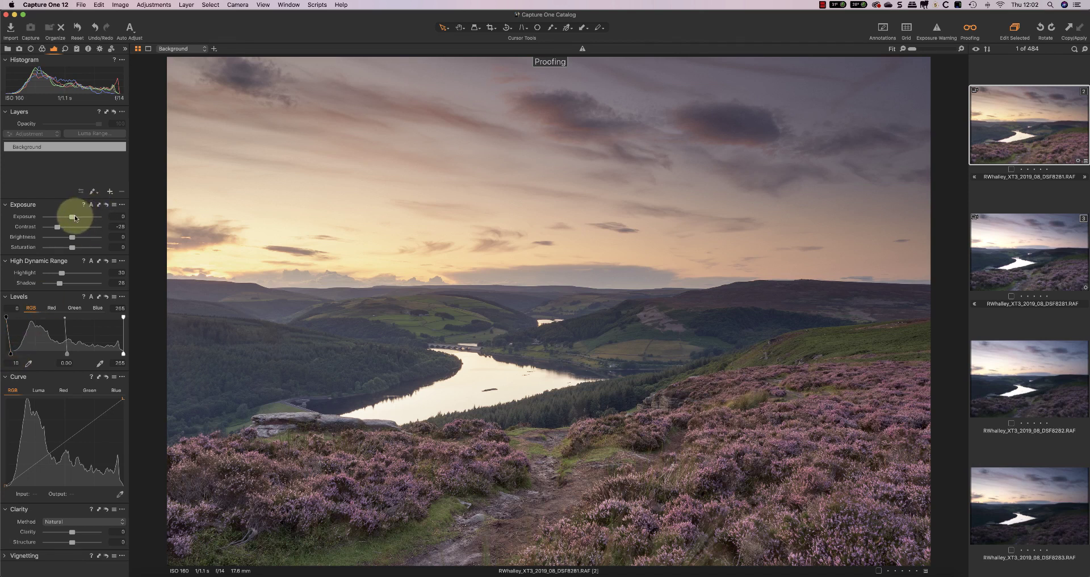
{"action": "left_click_drag", "start_coordinate": [73, 218], "coordinate": [79, 241]}
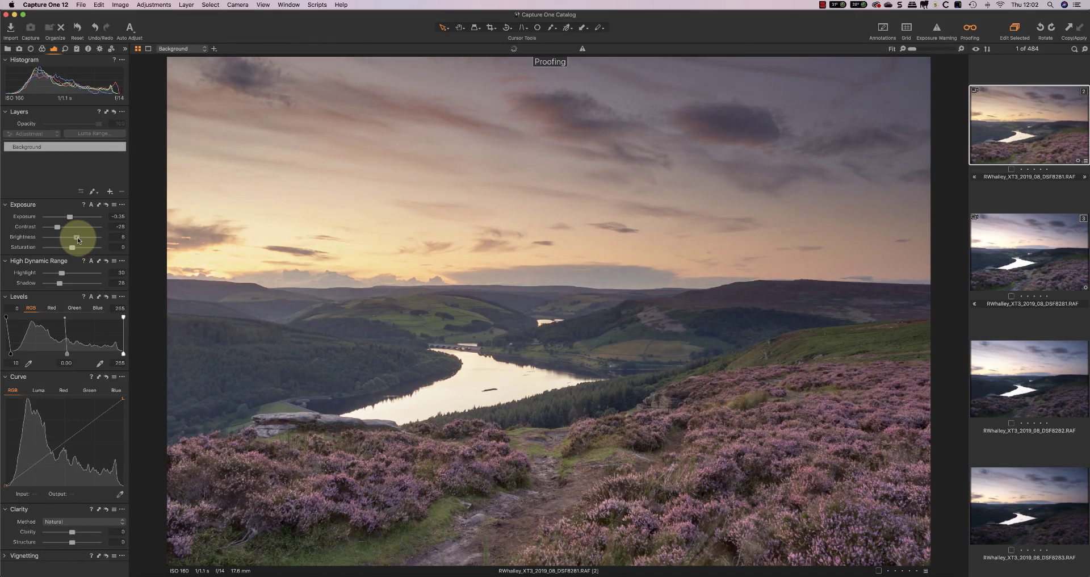
{"action": "left_click_drag", "start_coordinate": [78, 239], "coordinate": [77, 237]}
{"action": "left_click_drag", "start_coordinate": [10, 354], "coordinate": [13, 353]}
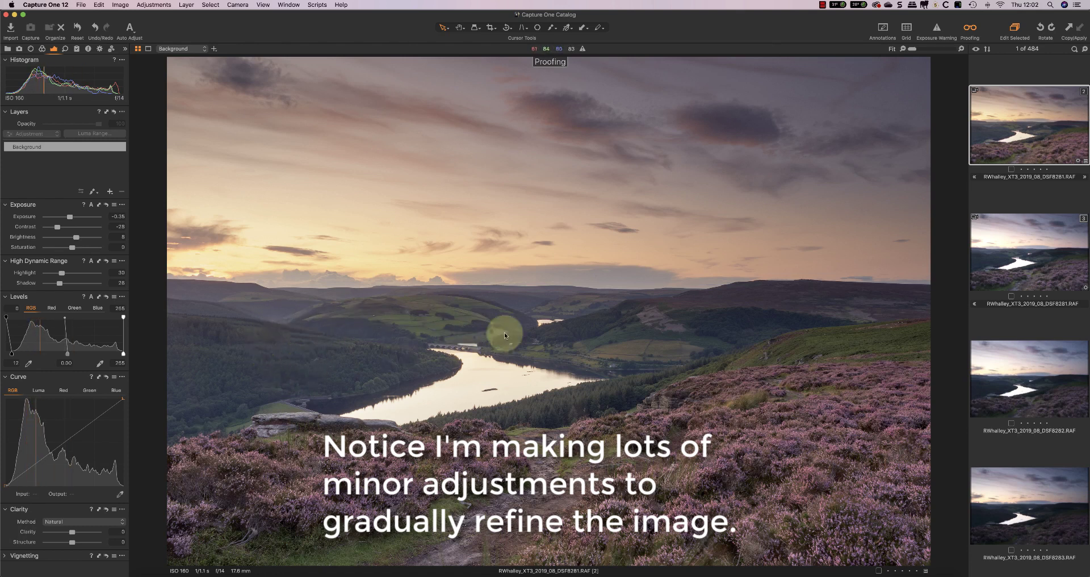
Add a new adjustment layer and name it Sky
{"action": "left_click", "coordinate": [111, 192]}
{"action": "double_click", "coordinate": [23, 150]}
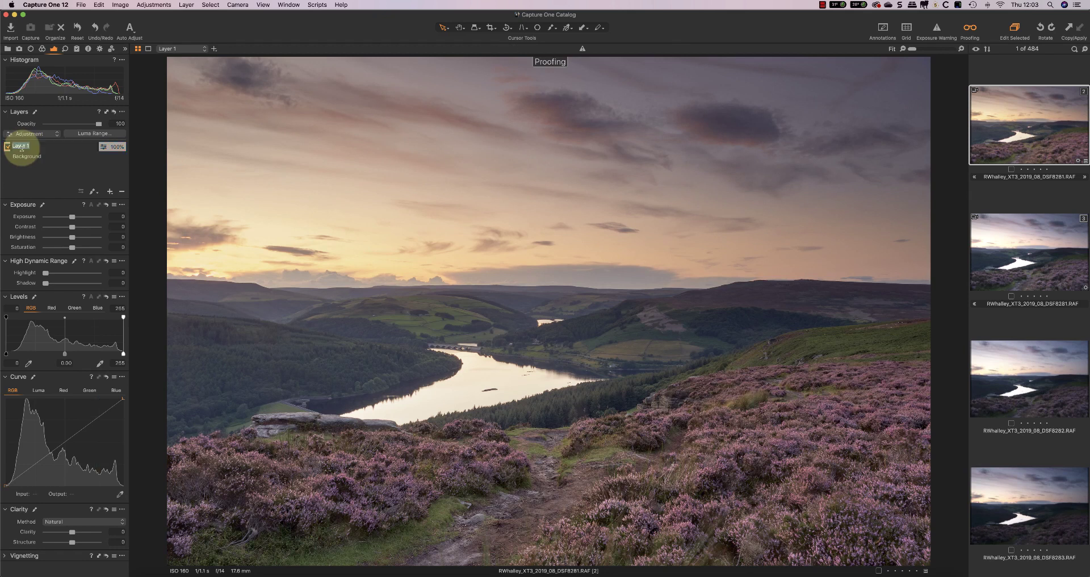
{"action": "type", "text": "Sky"}
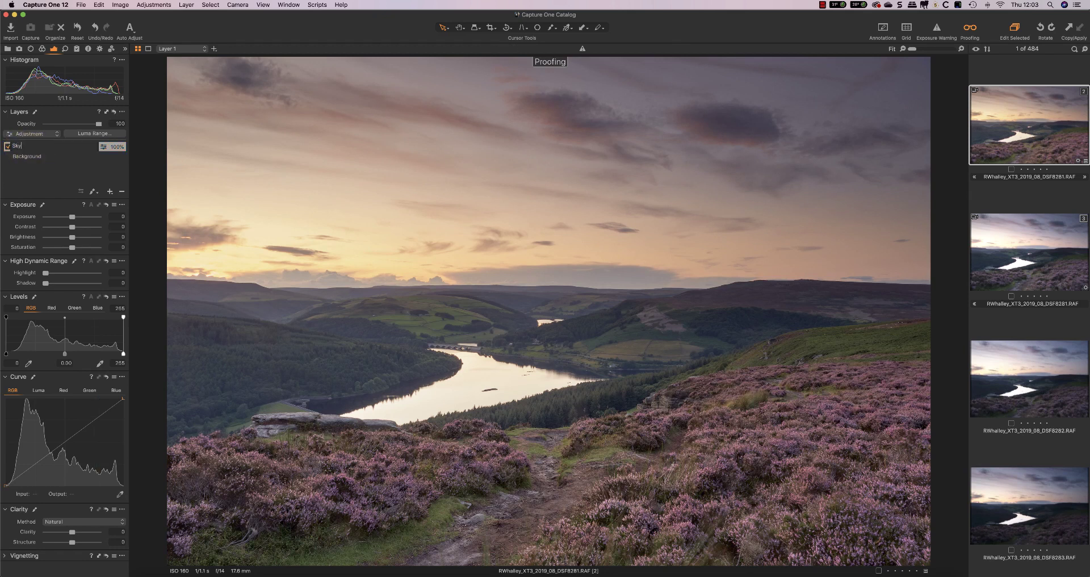
{"action": "key", "text": "Return"}
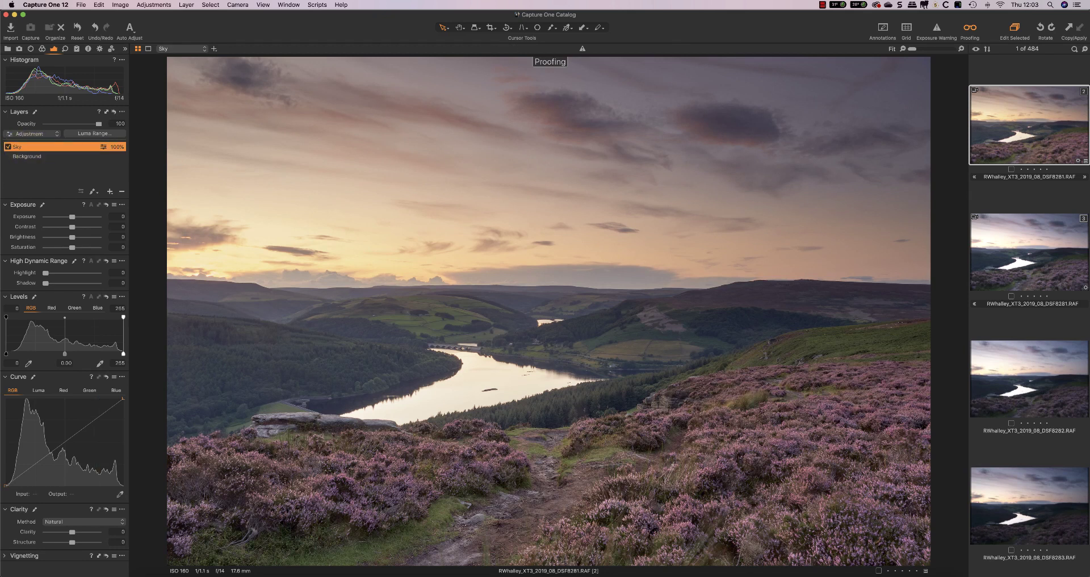
Draw a linear gradient mask fading down over the sky to the horizon
{"action": "left_click", "coordinate": [93, 192]}
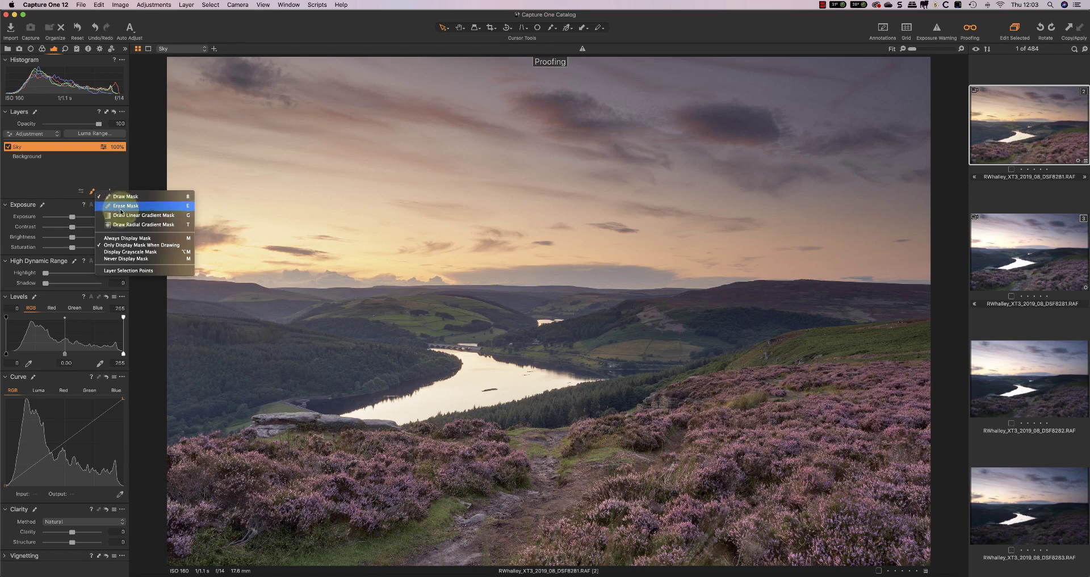
{"action": "left_click", "coordinate": [128, 216]}
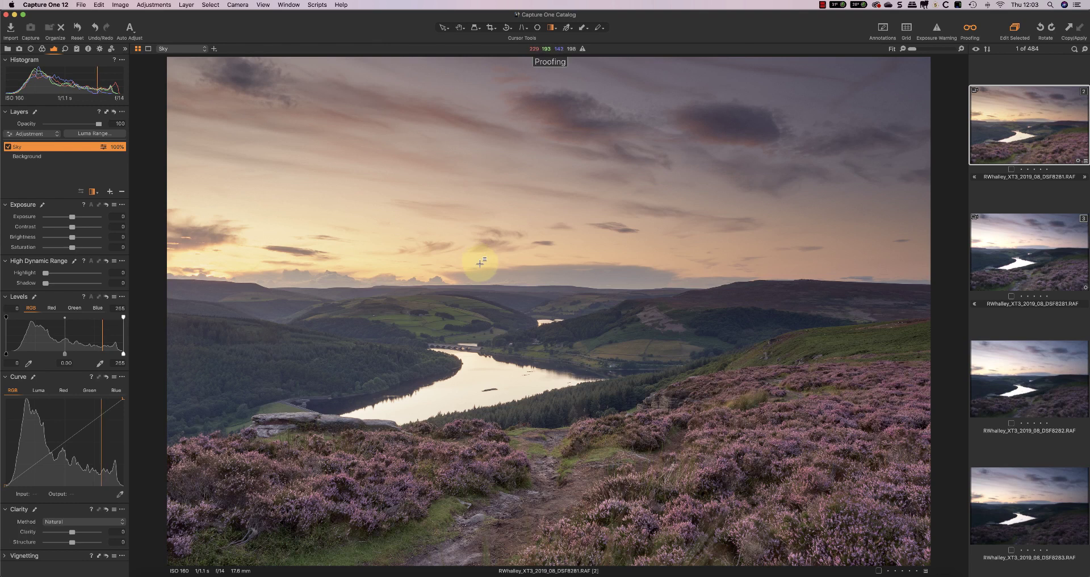
{"action": "left_click_drag", "start_coordinate": [472, 214], "coordinate": [479, 330]}
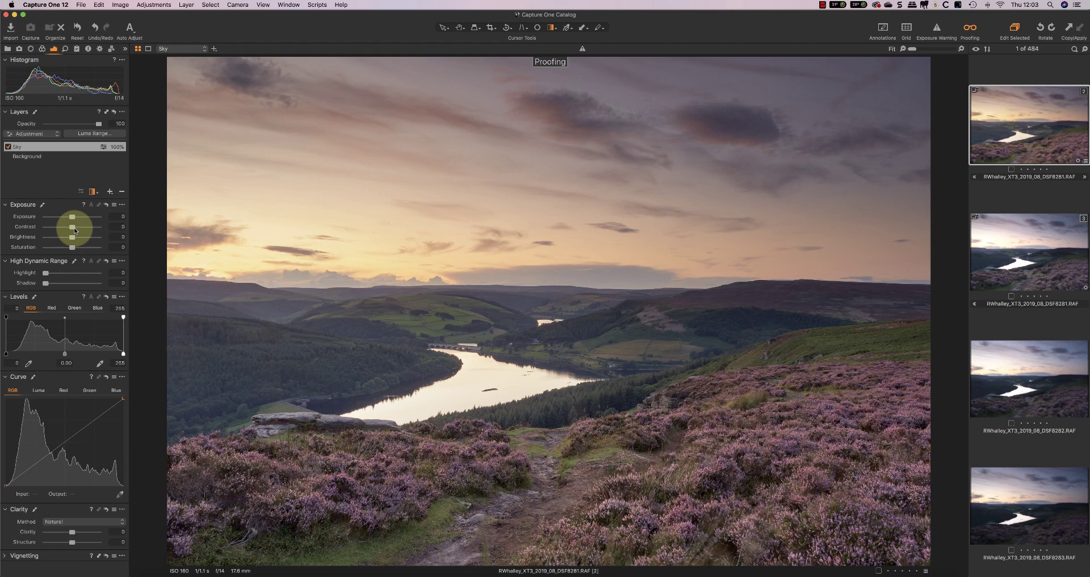
Give the Sky layer more contrast, HDR Highlight 18, Shadow 33 and a touch of saturation
{"action": "mouse_move", "coordinate": [72, 227]}
{"action": "left_mouse_down"}
{"action": "mouse_move", "coordinate": [81, 231]}
{"action": "mouse_move", "coordinate": [73, 220]}
{"action": "left_mouse_up"}
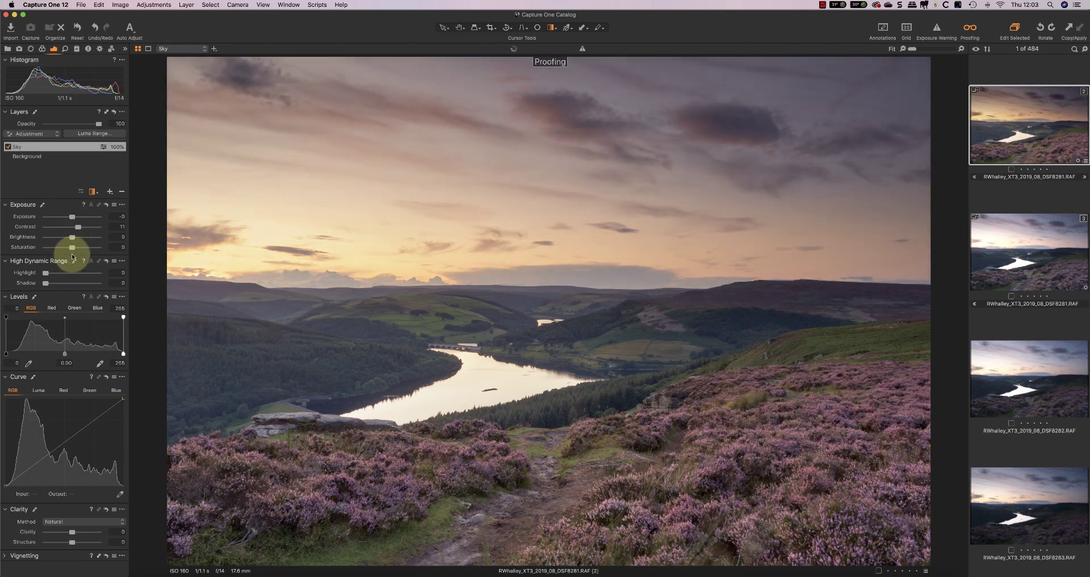
{"action": "left_click_drag", "start_coordinate": [45, 273], "coordinate": [56, 277]}
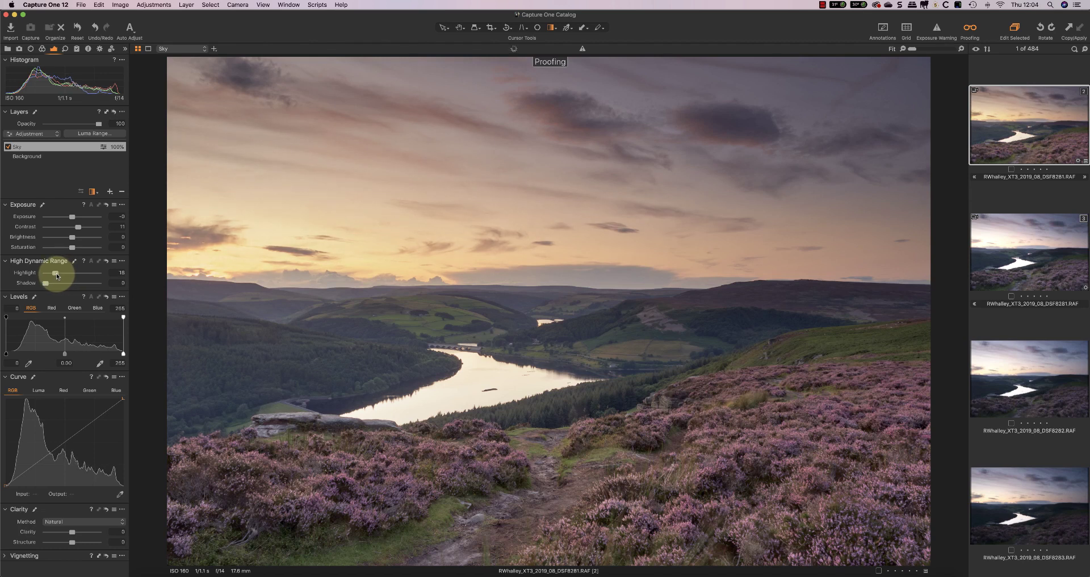
{"action": "left_click_drag", "start_coordinate": [46, 283], "coordinate": [64, 285]}
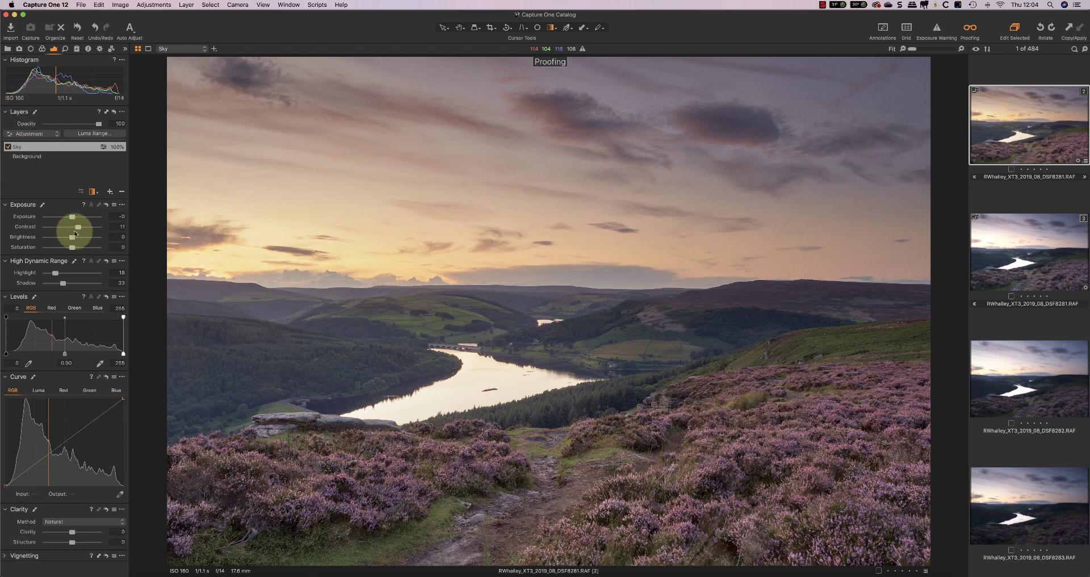
{"action": "left_click_drag", "start_coordinate": [72, 247], "coordinate": [74, 249]}
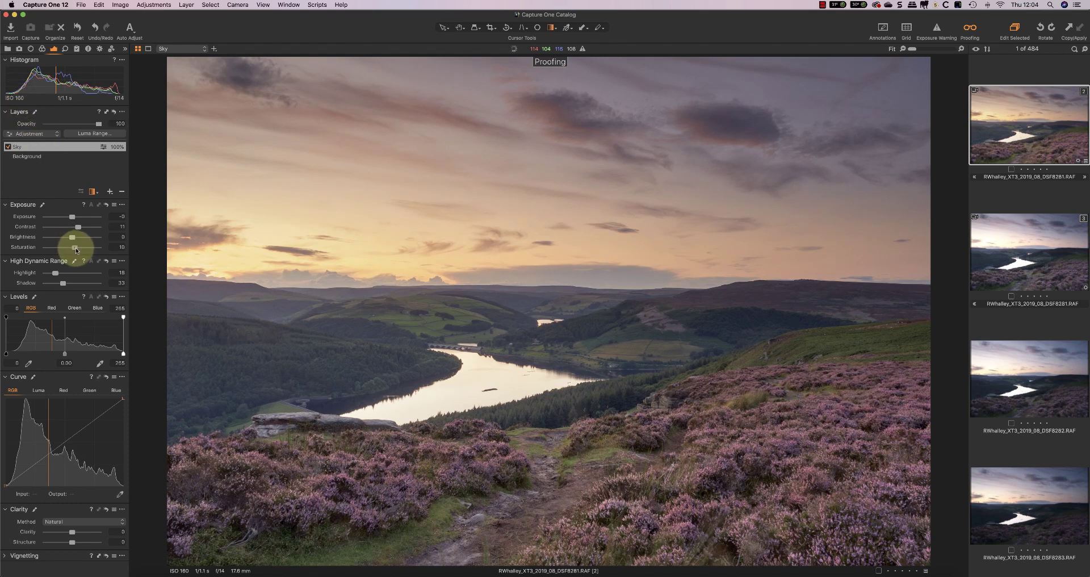
{"action": "left_click", "coordinate": [42, 49]}
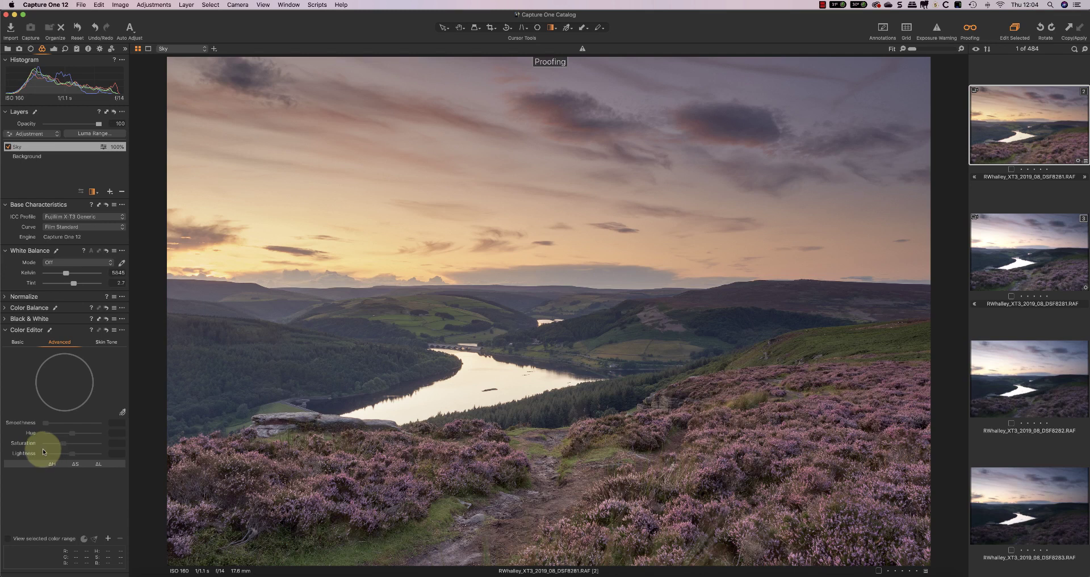
Sample the sunset sky colour and set its Saturation 30.3, Smoothness 25.7 and Hue -2.6
{"action": "left_click", "coordinate": [123, 414]}
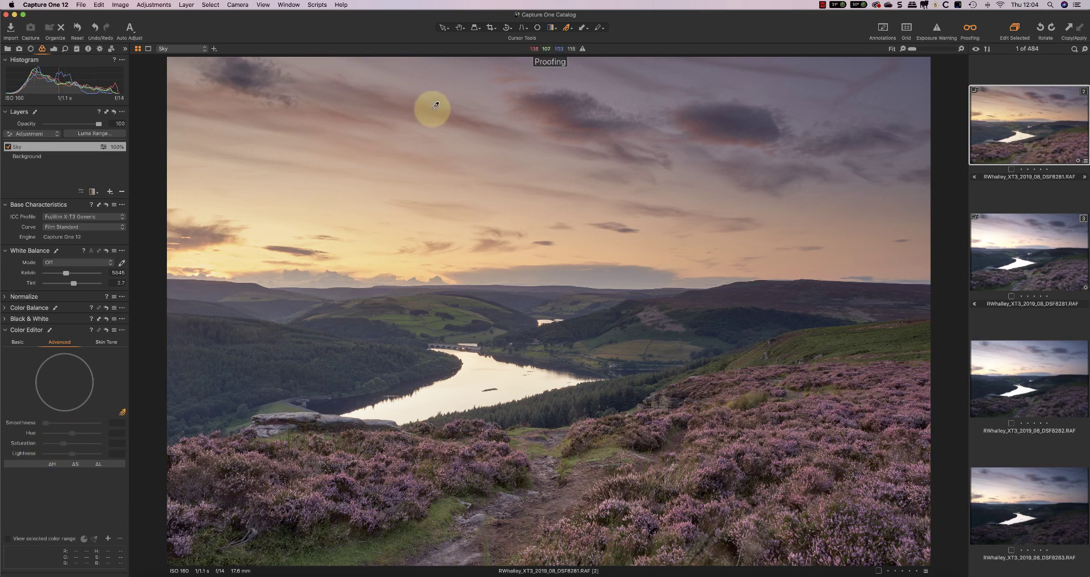
{"action": "left_click", "coordinate": [455, 112]}
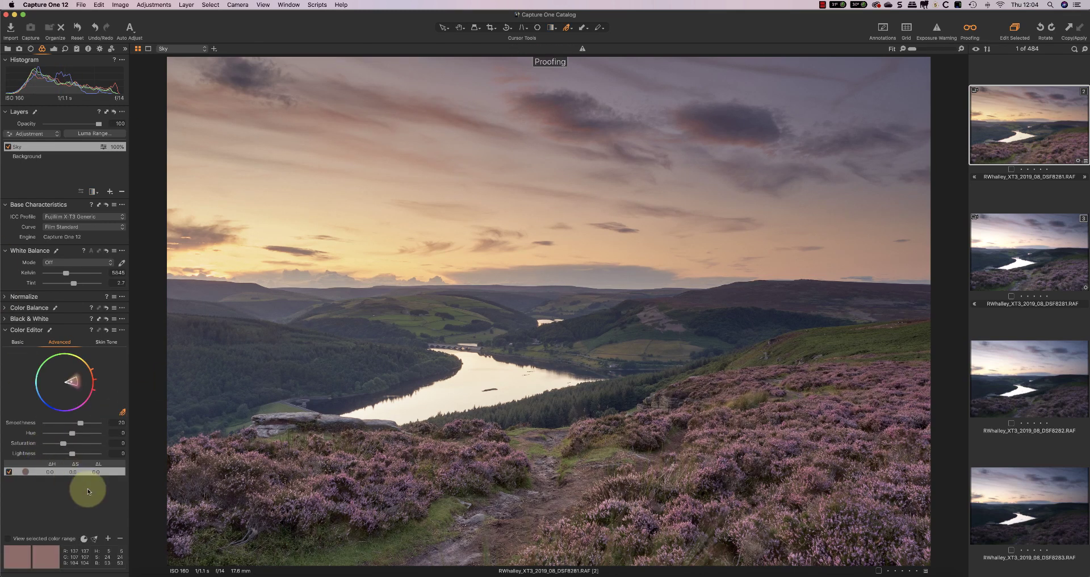
{"action": "mouse_move", "coordinate": [63, 443]}
{"action": "left_mouse_down"}
{"action": "mouse_move", "coordinate": [77, 447]}
{"action": "mouse_move", "coordinate": [61, 448]}
{"action": "left_mouse_up"}
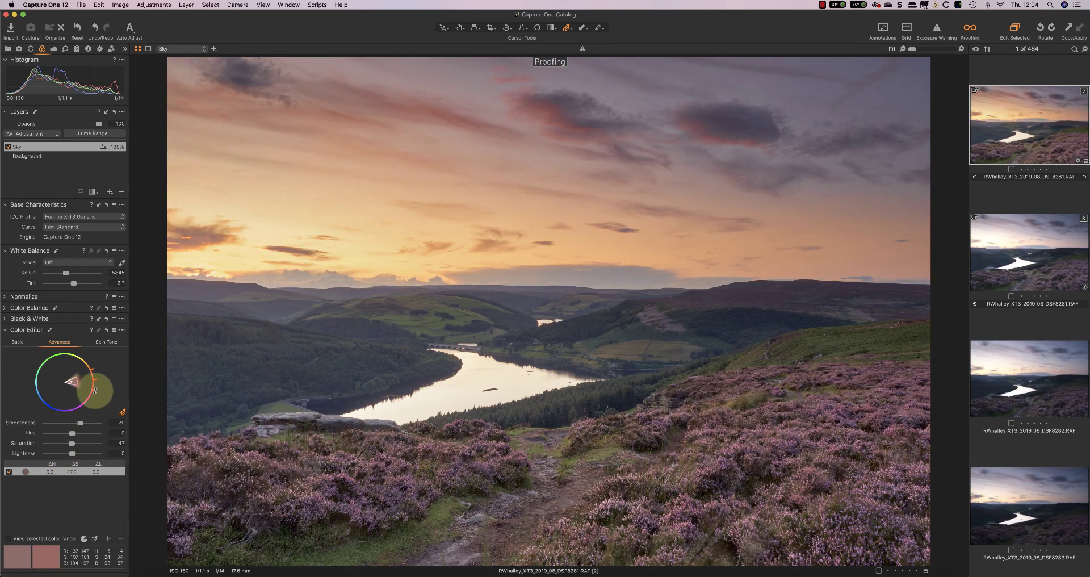
{"action": "left_click_drag", "start_coordinate": [94, 392], "coordinate": [85, 359]}
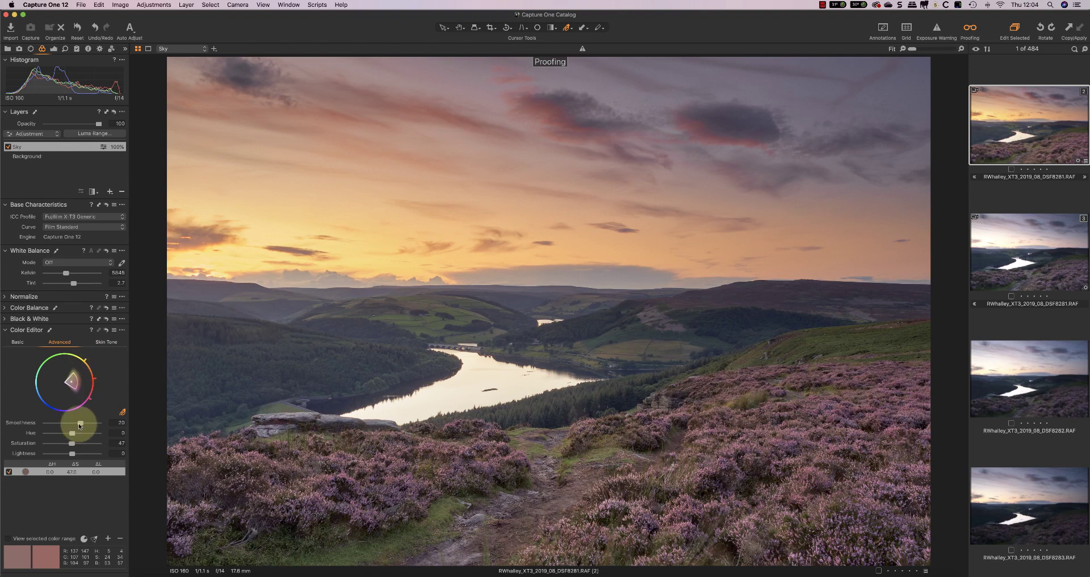
{"action": "left_click_drag", "start_coordinate": [80, 425], "coordinate": [90, 426]}
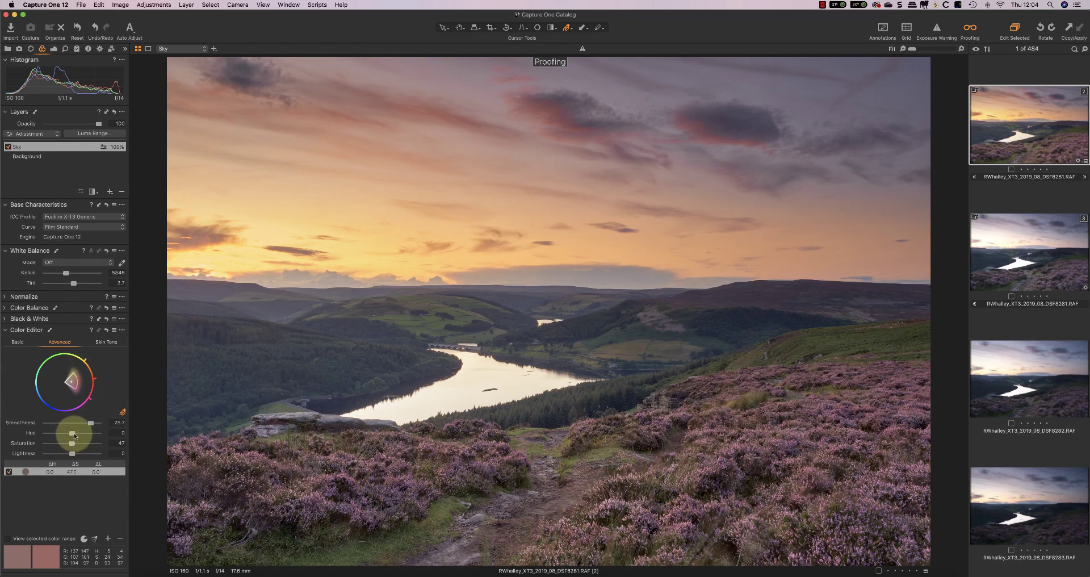
{"action": "mouse_move", "coordinate": [74, 436]}
{"action": "left_mouse_down"}
{"action": "mouse_move", "coordinate": [88, 436]}
{"action": "mouse_move", "coordinate": [64, 434]}
{"action": "mouse_move", "coordinate": [71, 454]}
{"action": "mouse_move", "coordinate": [69, 427]}
{"action": "mouse_move", "coordinate": [72, 447]}
{"action": "left_mouse_up"}
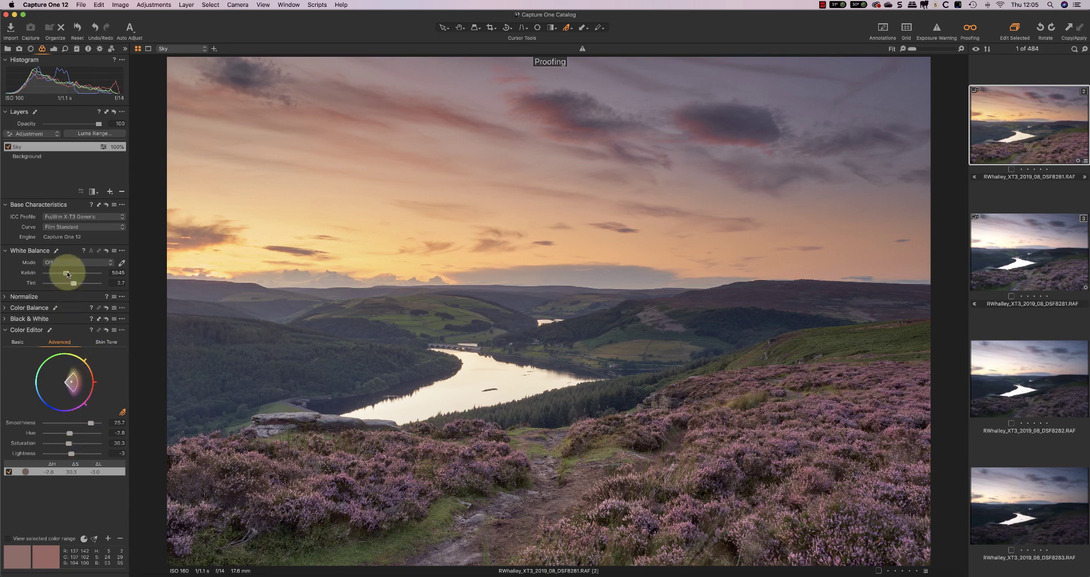
Set the Sky layer's white balance to Kelvin 6277 with Tint 5.5
{"action": "left_click_drag", "start_coordinate": [67, 275], "coordinate": [69, 275]}
{"action": "left_click_drag", "start_coordinate": [73, 283], "coordinate": [76, 285]}
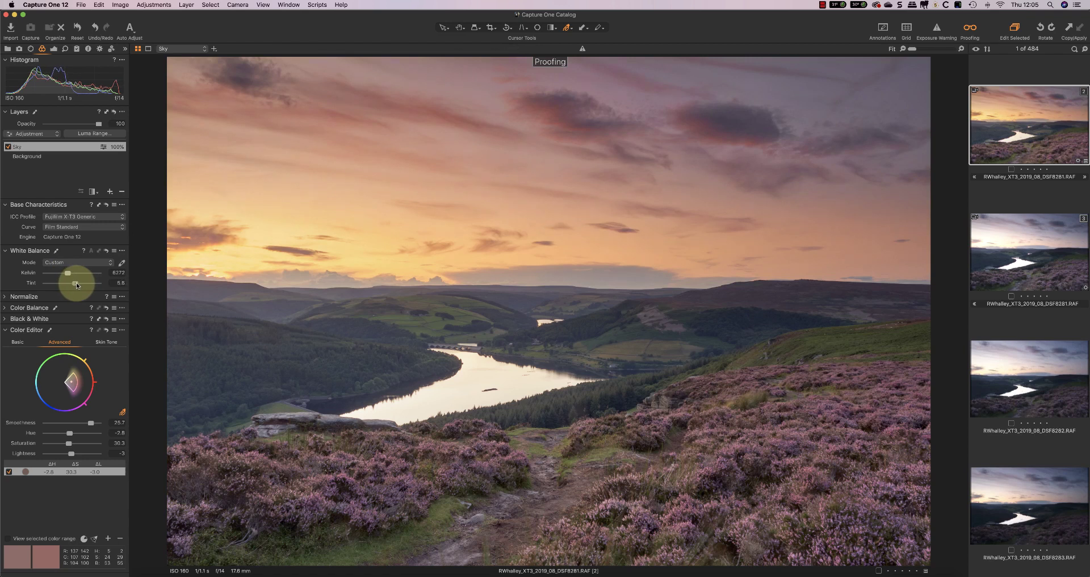
{"action": "left_click_drag", "start_coordinate": [78, 285], "coordinate": [80, 291]}
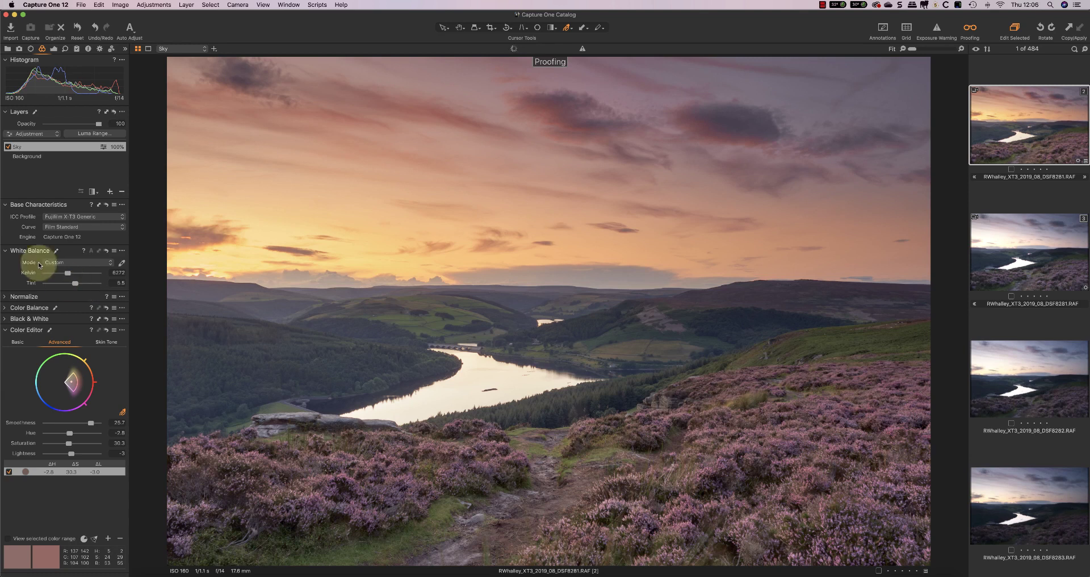
Lower the Sky layer's Saturation to -6 and nudge its Exposure to 0.05
{"action": "left_click", "coordinate": [53, 49]}
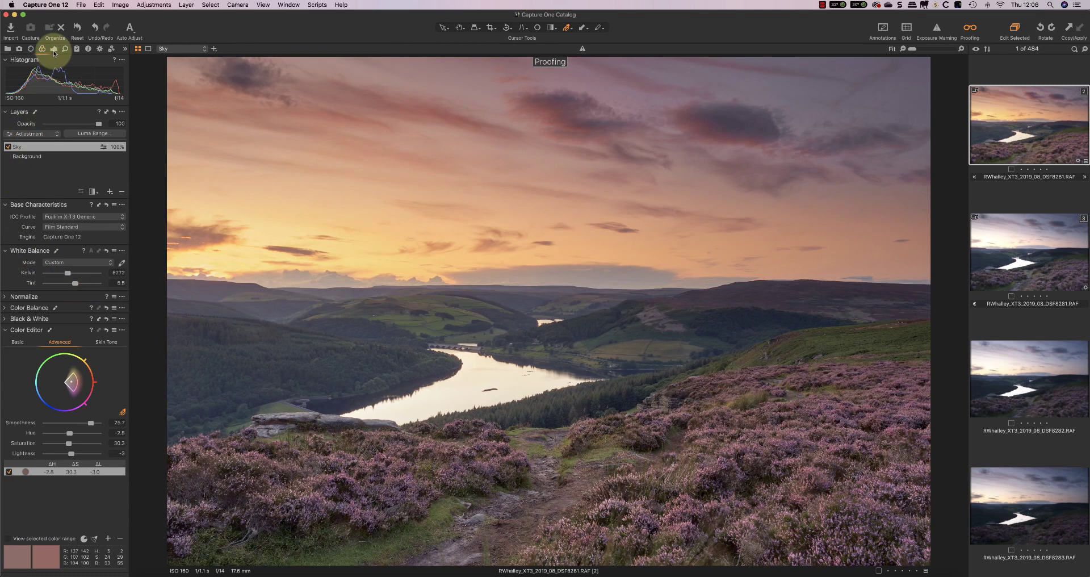
{"action": "left_click_drag", "start_coordinate": [76, 245], "coordinate": [72, 248]}
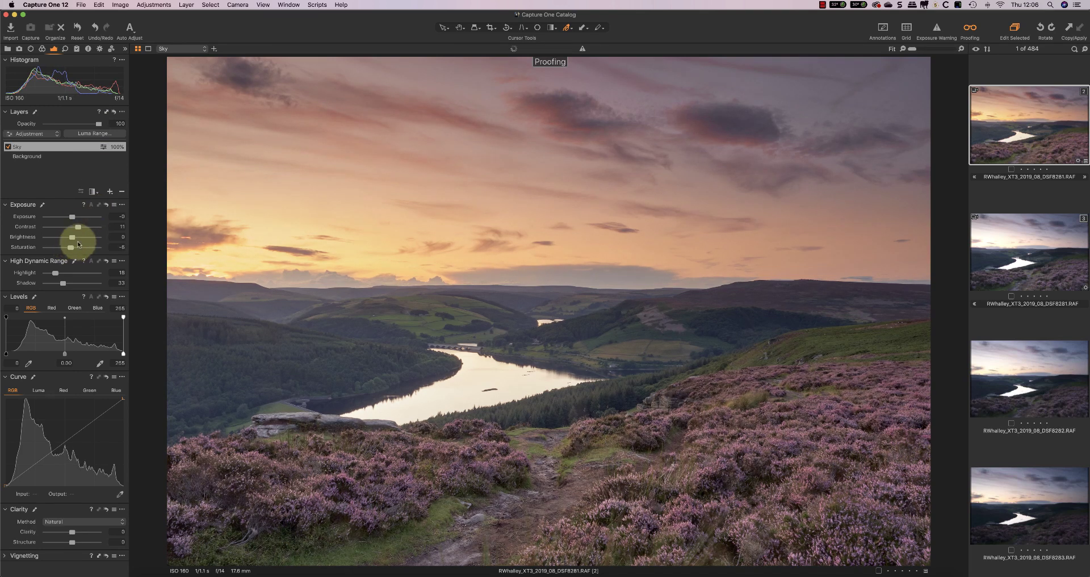
{"action": "left_click_drag", "start_coordinate": [74, 219], "coordinate": [74, 220]}
{"action": "left_click", "coordinate": [21, 148]}
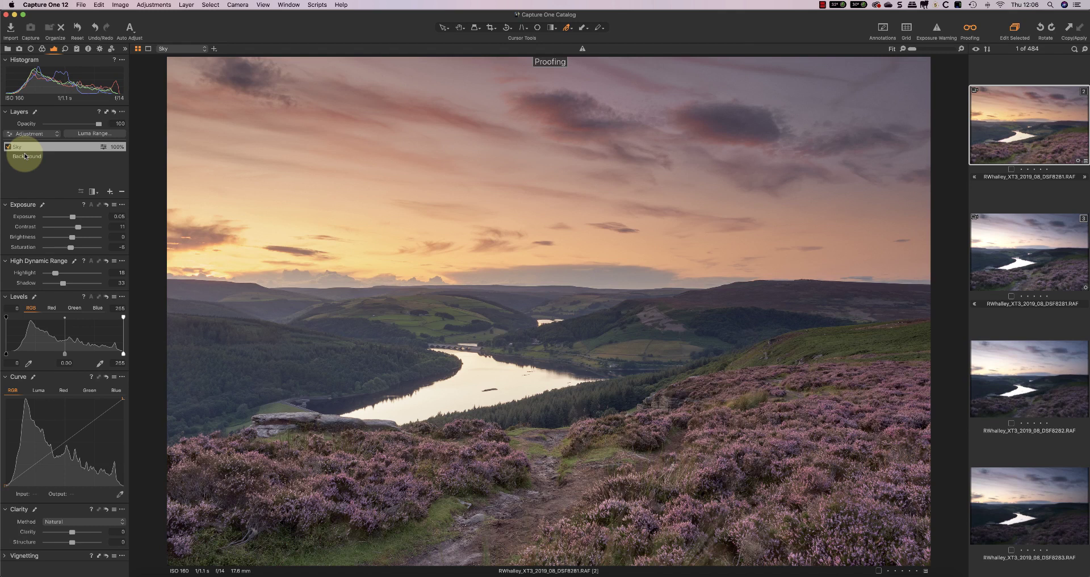
Add a layer named Sky 2 with a steep linear gradient mask over the upper sky
{"action": "left_click", "coordinate": [111, 192]}
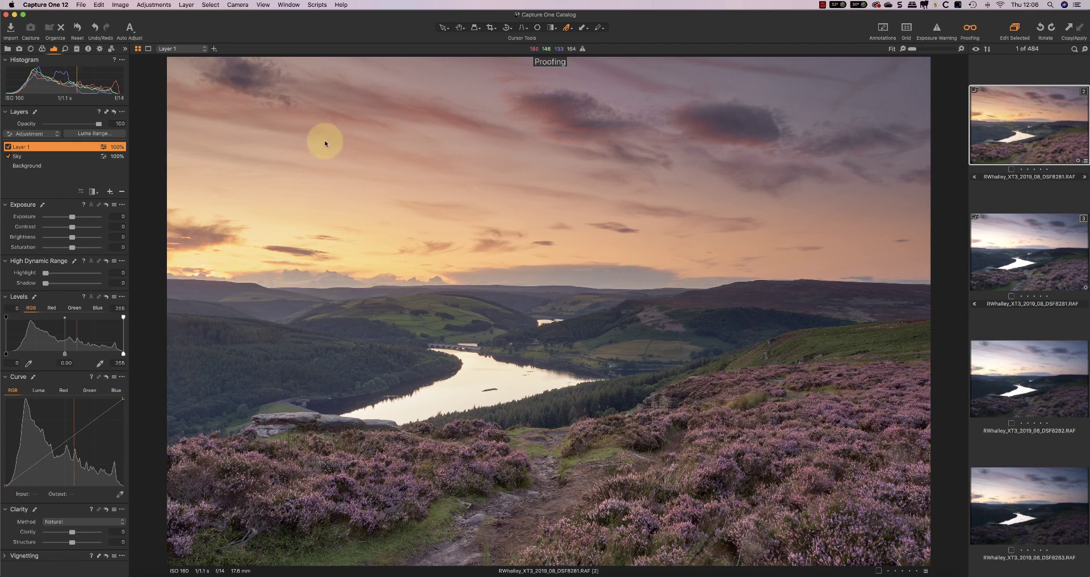
{"action": "left_click", "coordinate": [92, 192]}
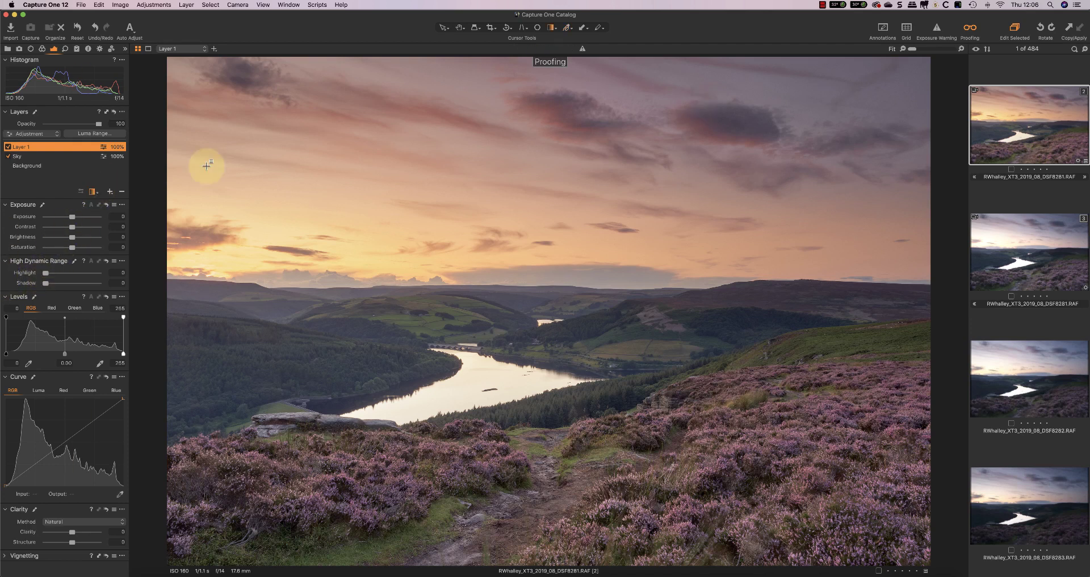
{"action": "left_click_drag", "start_coordinate": [754, 112], "coordinate": [799, 85]}
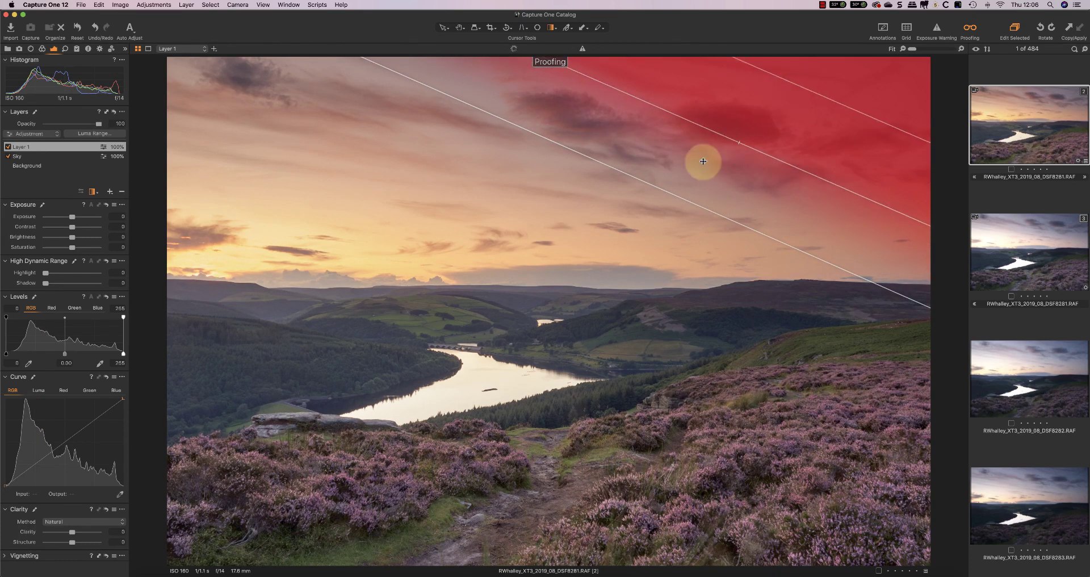
{"action": "left_click_drag", "start_coordinate": [489, 113], "coordinate": [558, 109]}
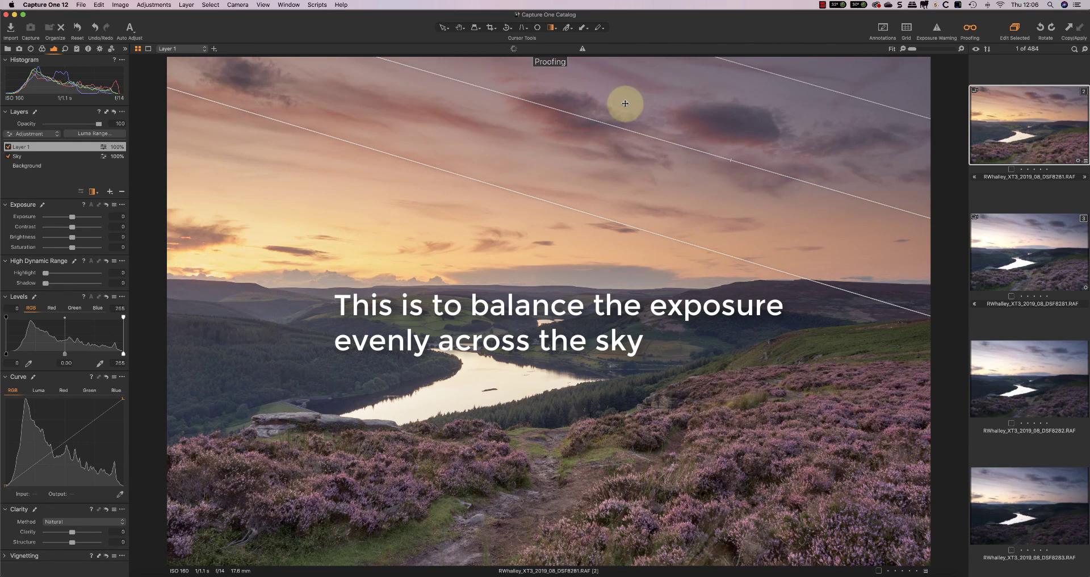
{"action": "double_click", "coordinate": [31, 146]}
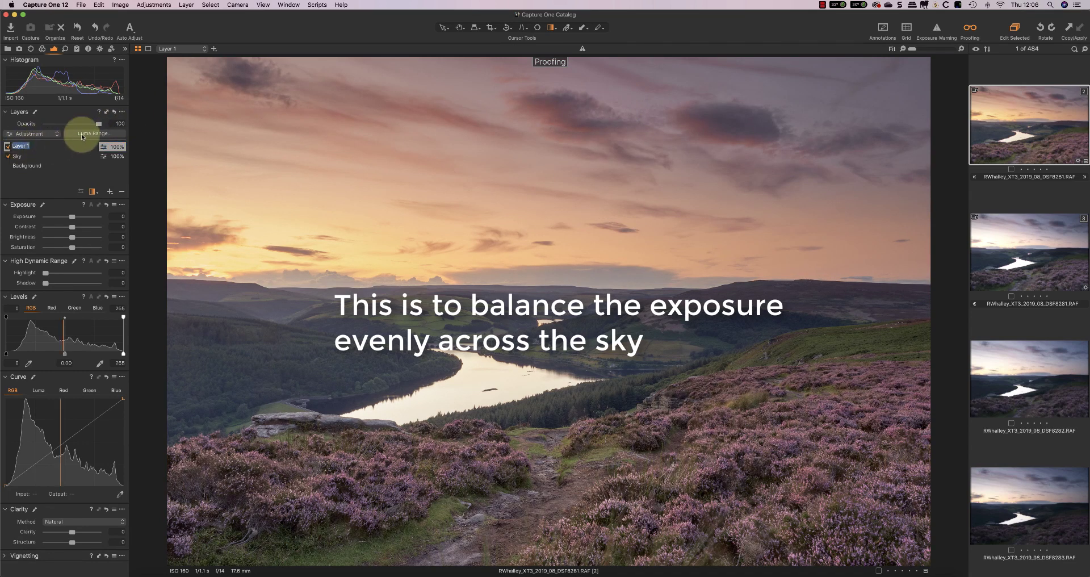
{"action": "type", "text": "Sky 2"}
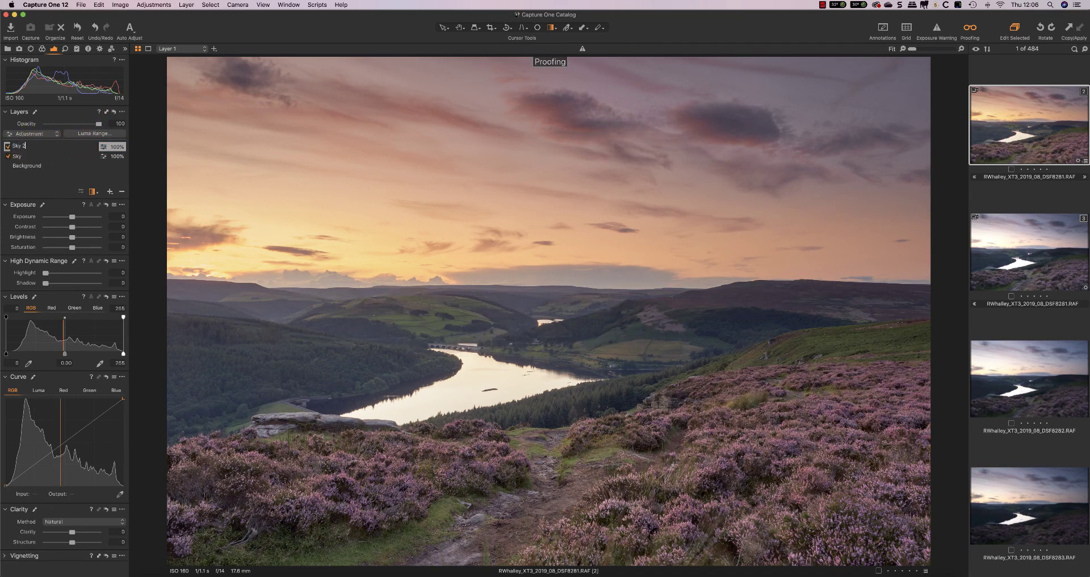
{"action": "key", "text": "Return"}
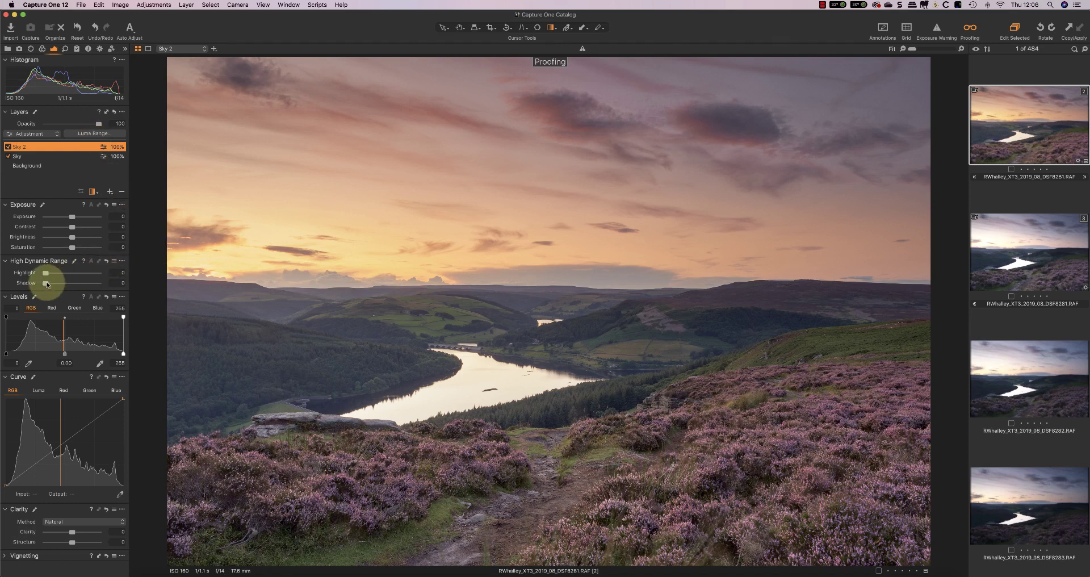
Set Sky 2's Shadow to 19 and Brightness to 3, then reposition its gradient
{"action": "left_click_drag", "start_coordinate": [48, 284], "coordinate": [55, 285]}
{"action": "left_click", "coordinate": [73, 237]}
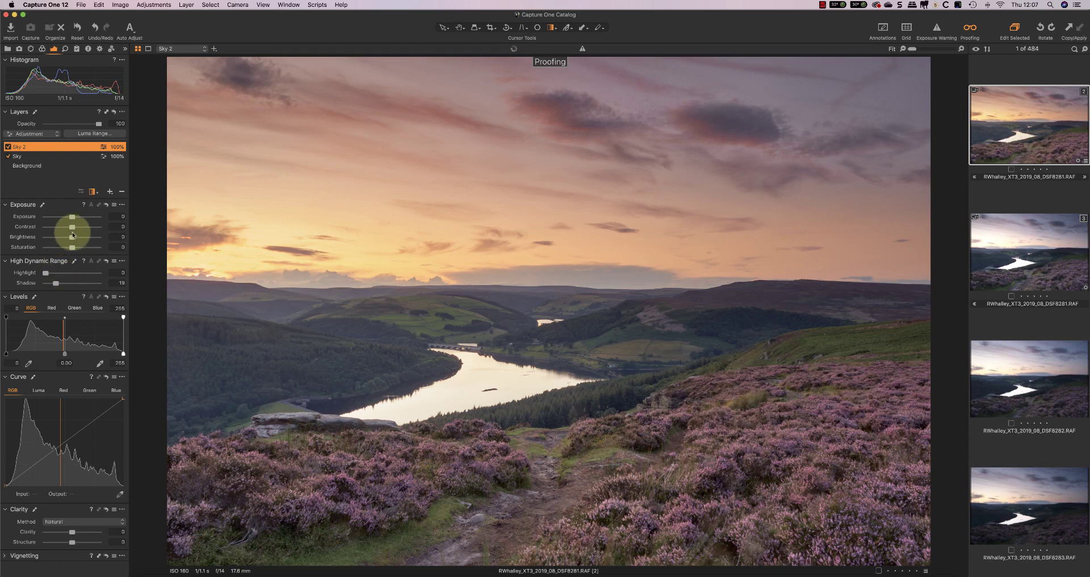
{"action": "left_click_drag", "start_coordinate": [73, 238], "coordinate": [75, 239]}
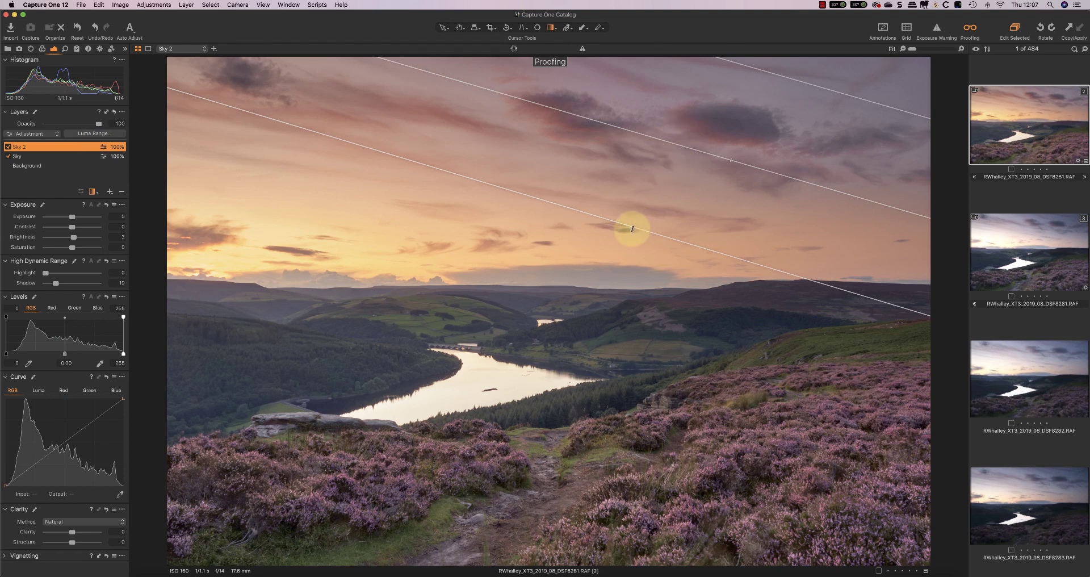
{"action": "left_click_drag", "start_coordinate": [706, 168], "coordinate": [681, 199]}
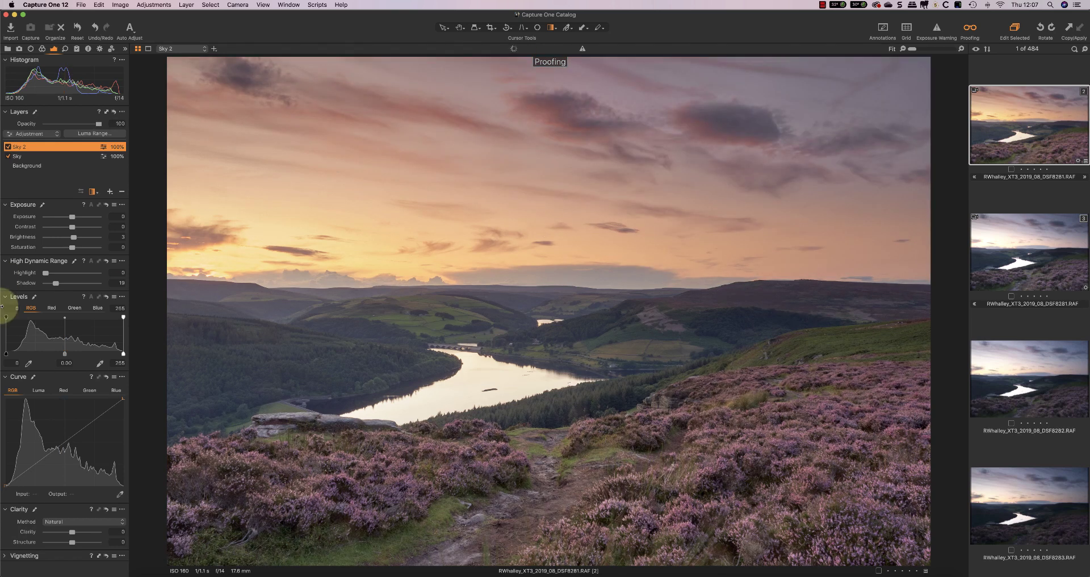
Add Layer 1 with a linear gradient rising from the heather, its upper line extended upward
{"action": "left_click", "coordinate": [112, 192]}
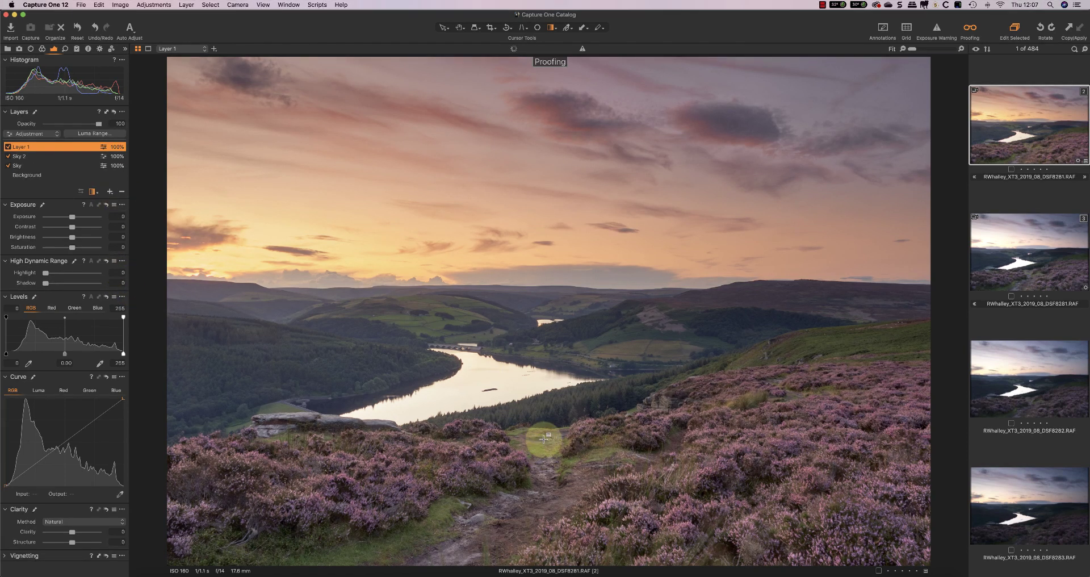
{"action": "left_click_drag", "start_coordinate": [544, 438], "coordinate": [533, 360]}
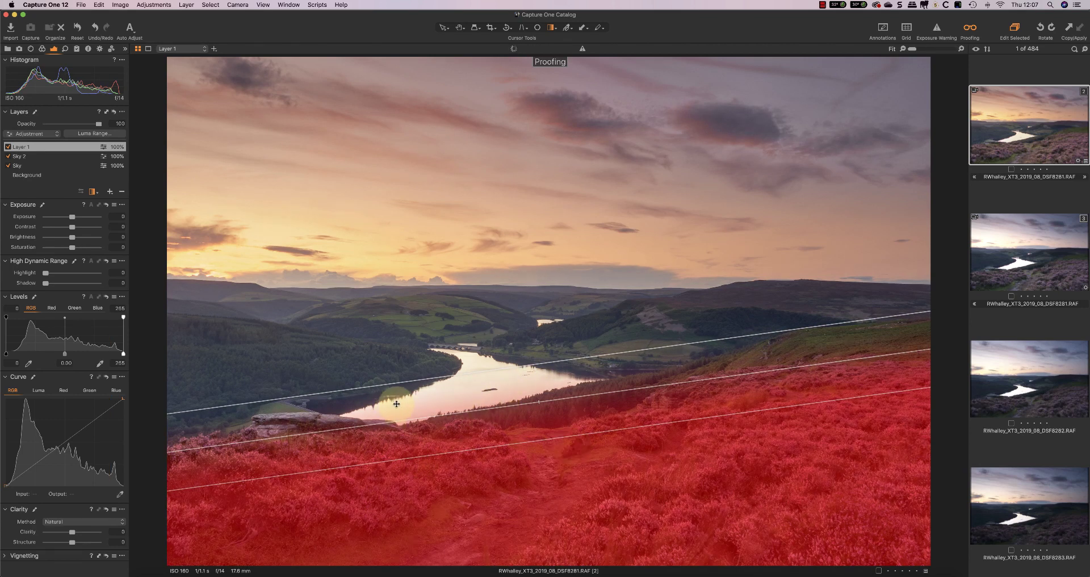
{"action": "left_click", "coordinate": [445, 376]}
{"action": "left_click_drag", "start_coordinate": [444, 376], "coordinate": [445, 360]}
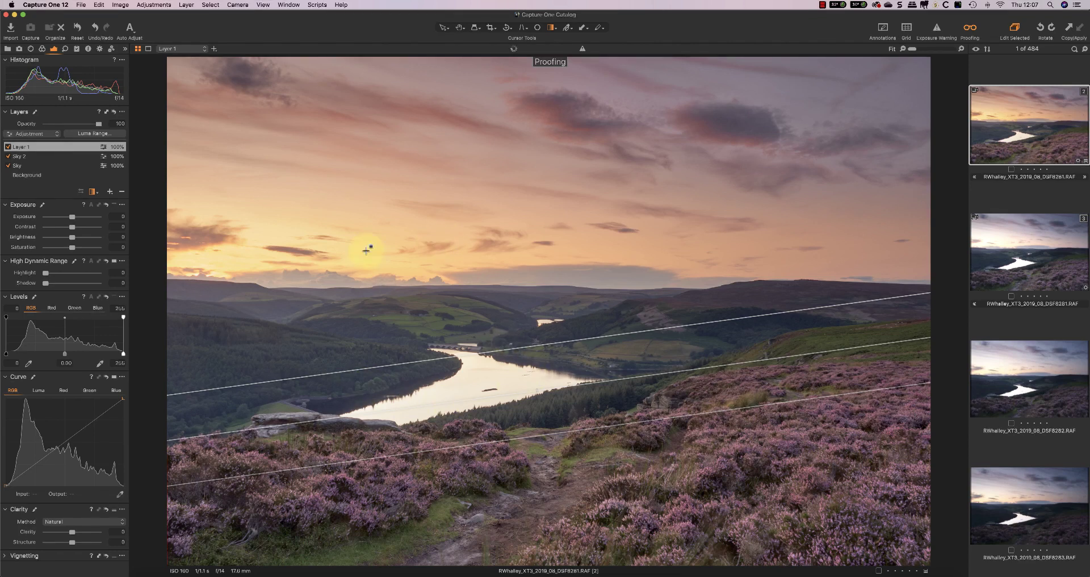
Restrict Layer 1's mask to Luma Range 9–126, falloff 0–156, radius 0.9, and apply it
{"action": "left_click", "coordinate": [96, 134]}
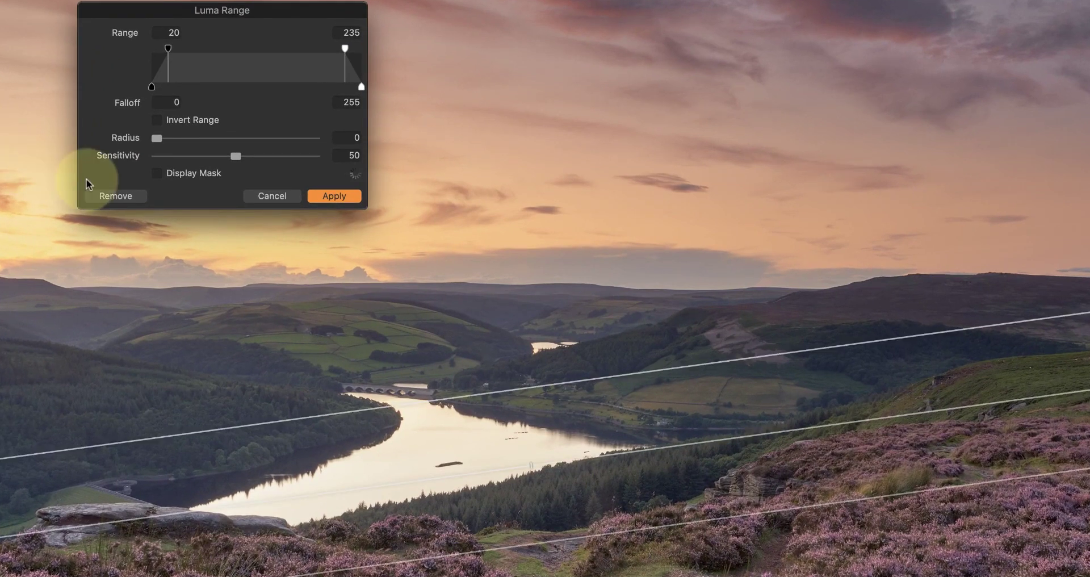
{"action": "left_click", "coordinate": [155, 174]}
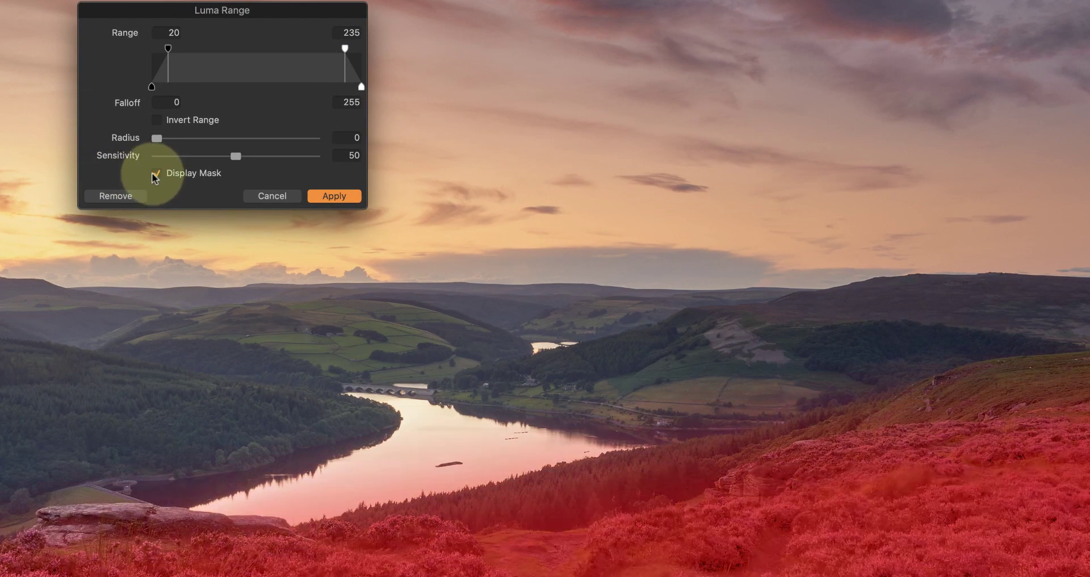
{"action": "left_click_drag", "start_coordinate": [168, 48], "coordinate": [151, 86]}
{"action": "left_click_drag", "start_coordinate": [345, 49], "coordinate": [280, 86]}
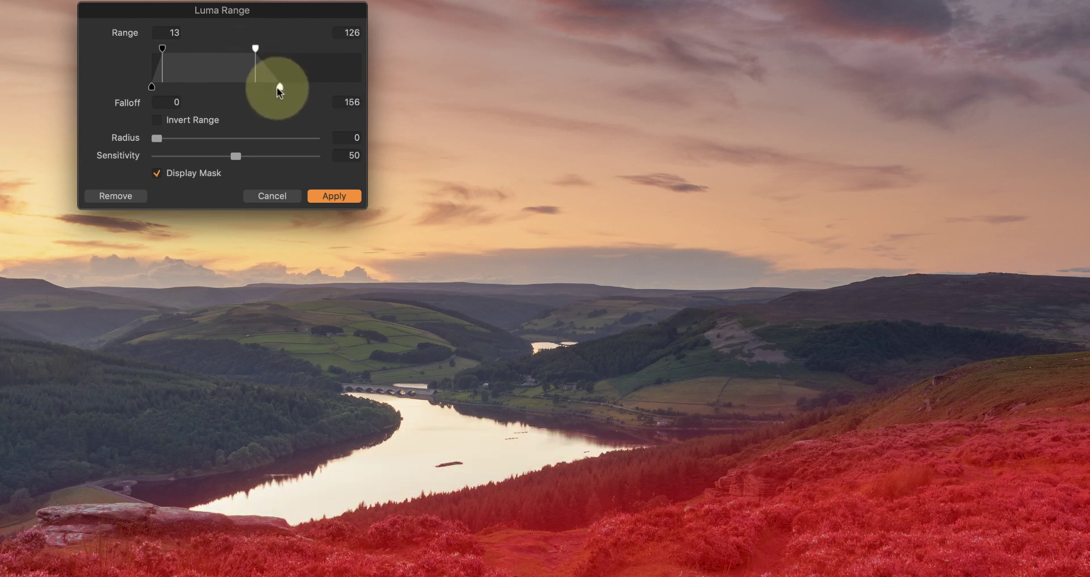
{"action": "left_click_drag", "start_coordinate": [171, 56], "coordinate": [160, 52]}
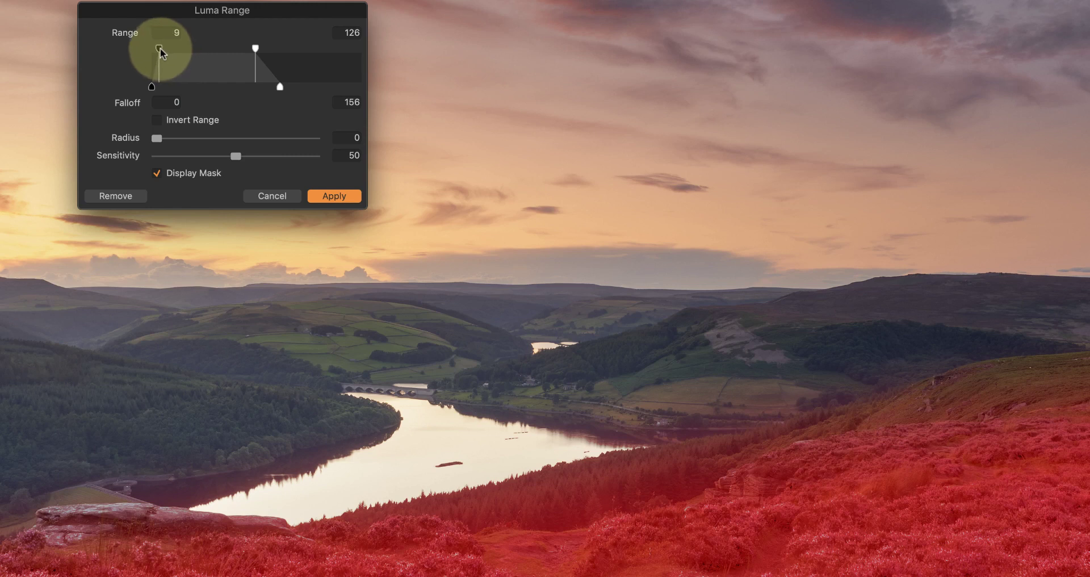
{"action": "left_click_drag", "start_coordinate": [158, 139], "coordinate": [176, 139]}
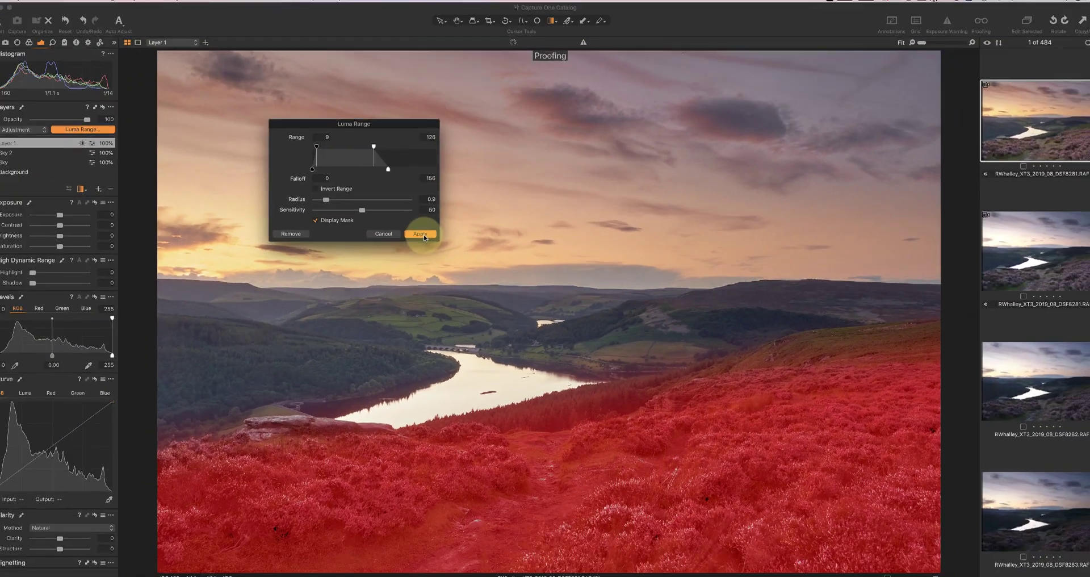
{"action": "left_click", "coordinate": [420, 234]}
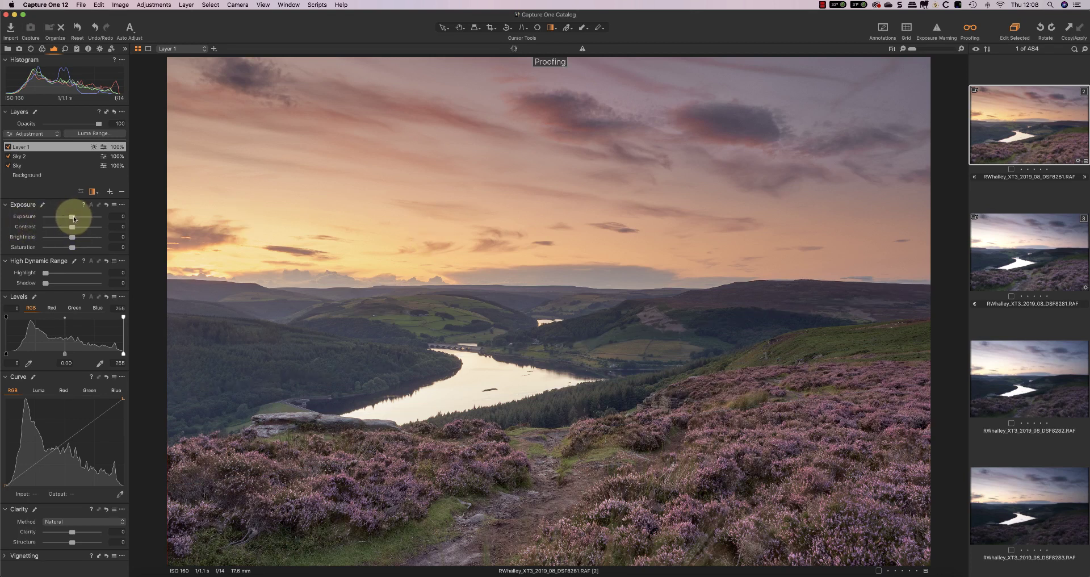
Tone down Layer 1 to Contrast -19, Brightness -6, Saturation 8, with the Levels midtone at 0.03
{"action": "left_click_drag", "start_coordinate": [72, 237], "coordinate": [69, 220]}
{"action": "left_click_drag", "start_coordinate": [72, 226], "coordinate": [77, 251]}
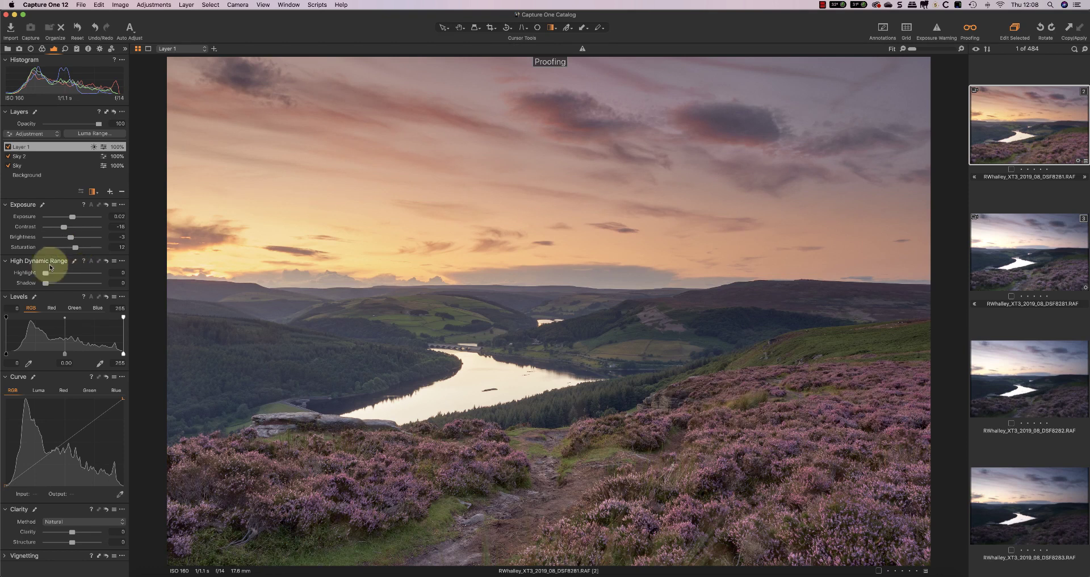
{"action": "left_click_drag", "start_coordinate": [64, 354], "coordinate": [63, 354]}
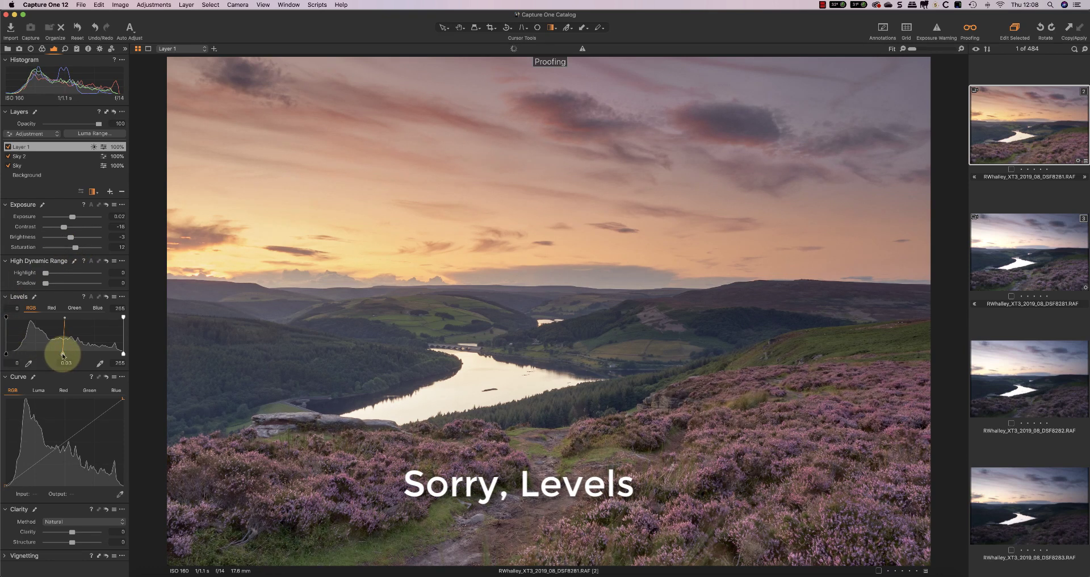
{"action": "mouse_move", "coordinate": [84, 248]}
{"action": "left_mouse_down"}
{"action": "mouse_move", "coordinate": [66, 225]}
{"action": "mouse_move", "coordinate": [70, 240]}
{"action": "left_mouse_up"}
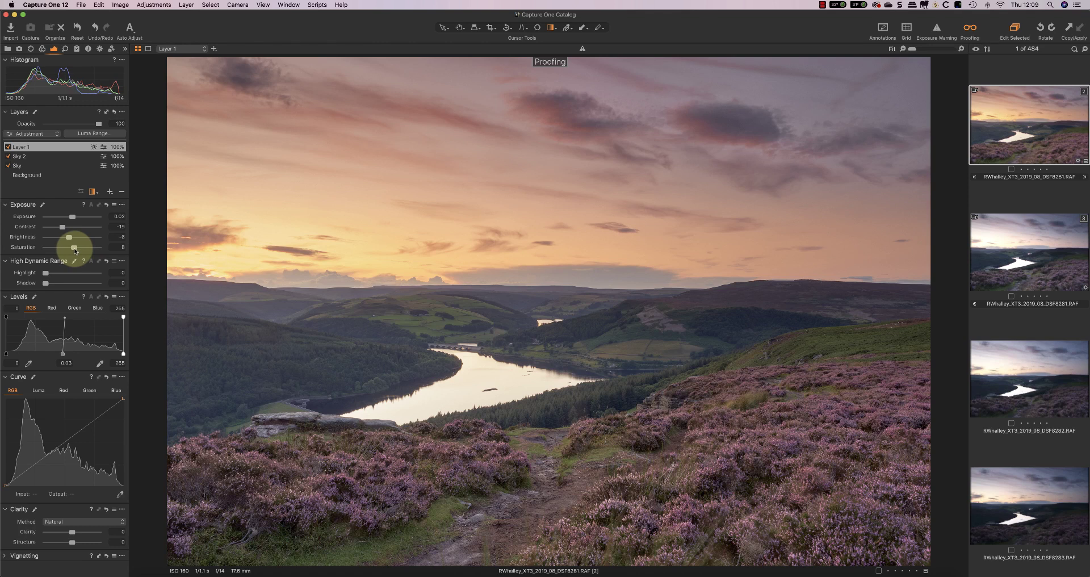
Sample the purple heather as a colour range in the Advanced Color Editor on Layer 1
{"action": "left_click", "coordinate": [43, 49]}
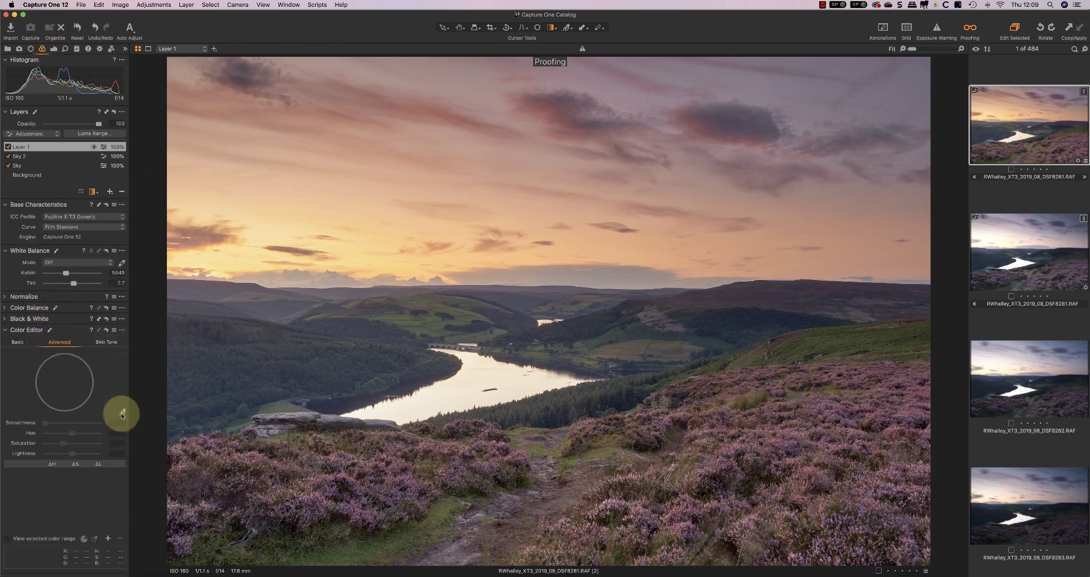
{"action": "left_click", "coordinate": [24, 343]}
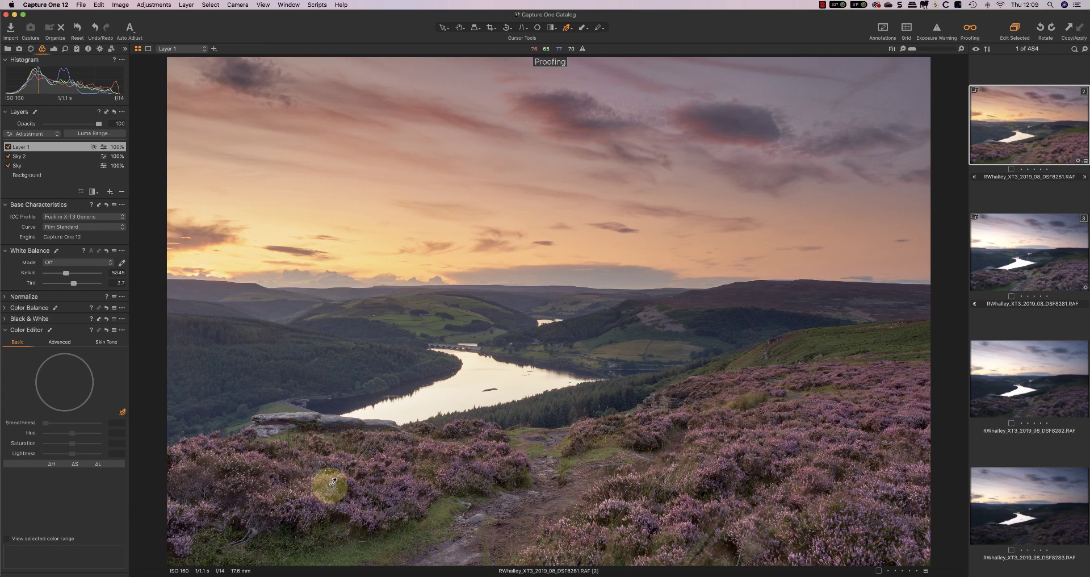
{"action": "left_click", "coordinate": [51, 343]}
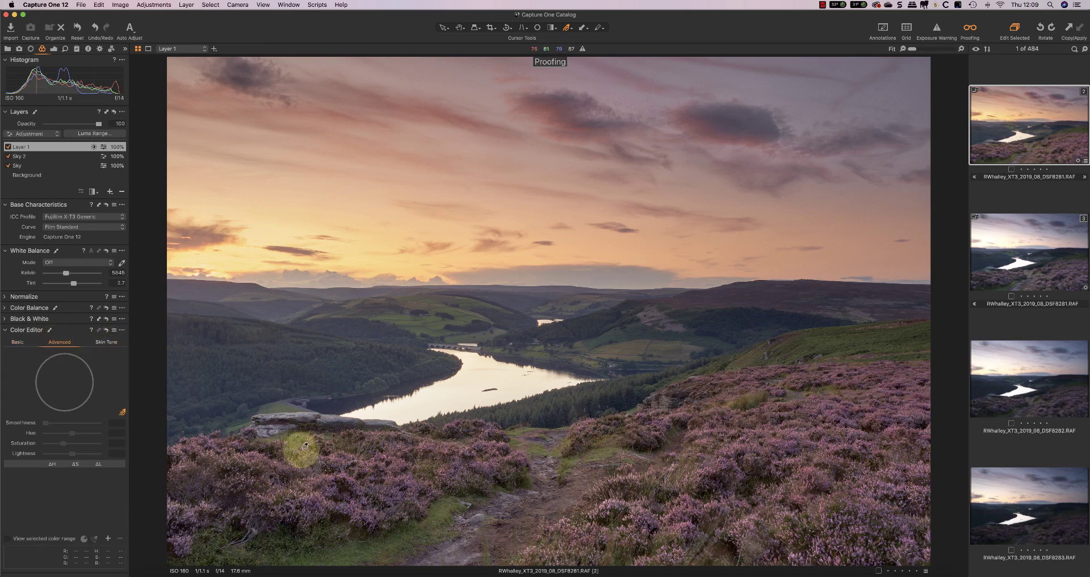
{"action": "scroll", "coordinate": [319, 450], "scroll_direction": "up", "scroll_amount": 1}
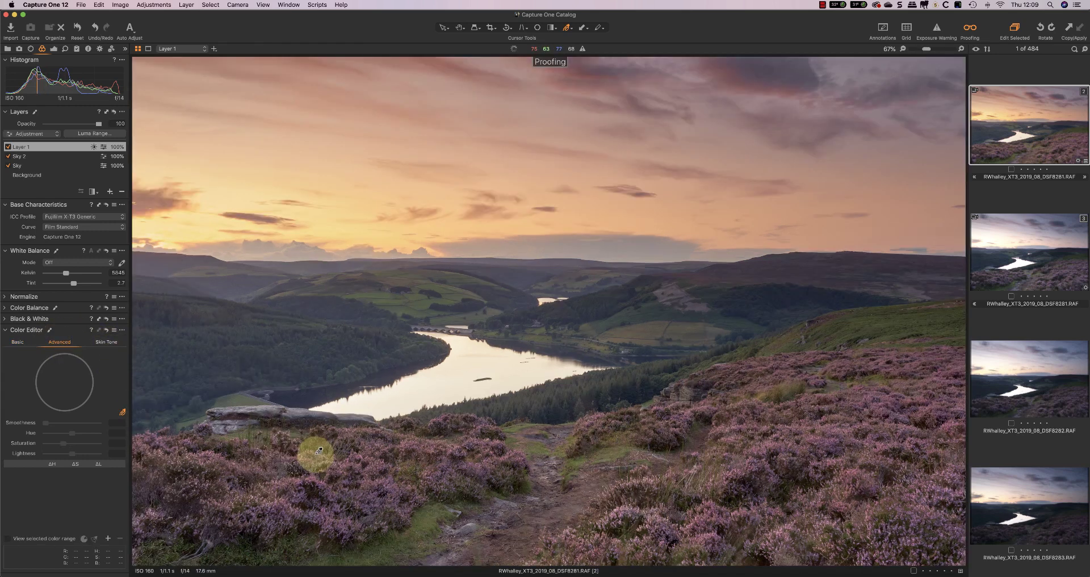
{"action": "left_click", "coordinate": [328, 511]}
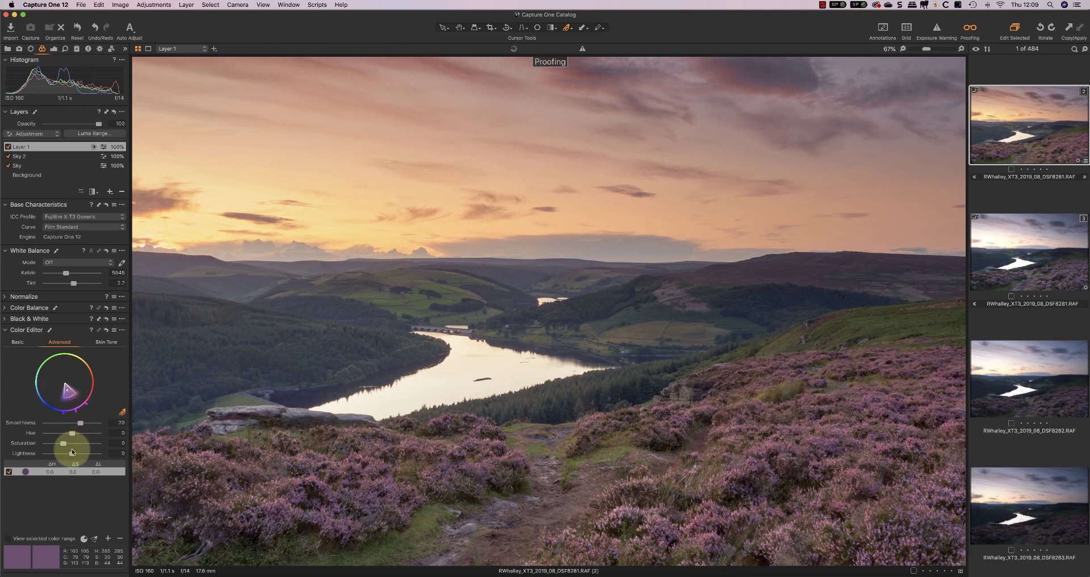
Shift the heather range to Hue 23.4, Saturation 2.6 and Smoothness 27.4, with the image at Fit
{"action": "left_click_drag", "start_coordinate": [67, 446], "coordinate": [93, 437]}
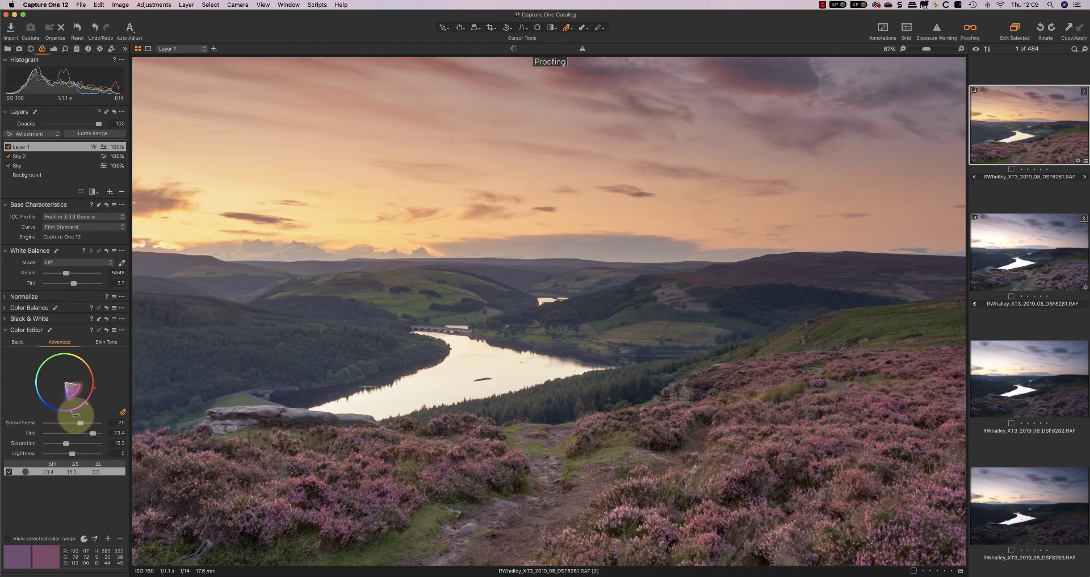
{"action": "left_click_drag", "start_coordinate": [67, 417], "coordinate": [92, 437]}
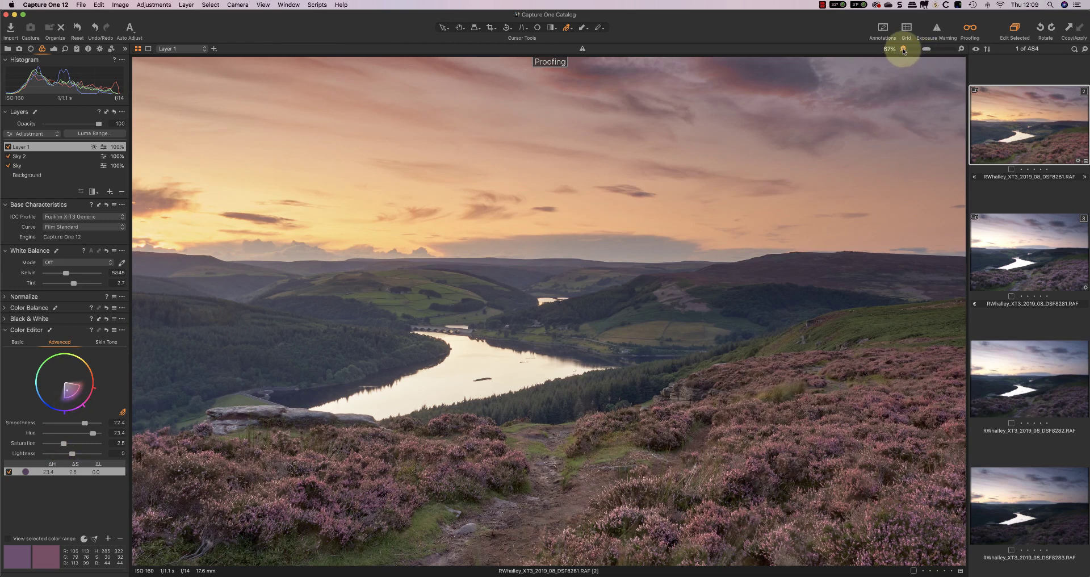
{"action": "left_click", "coordinate": [903, 50]}
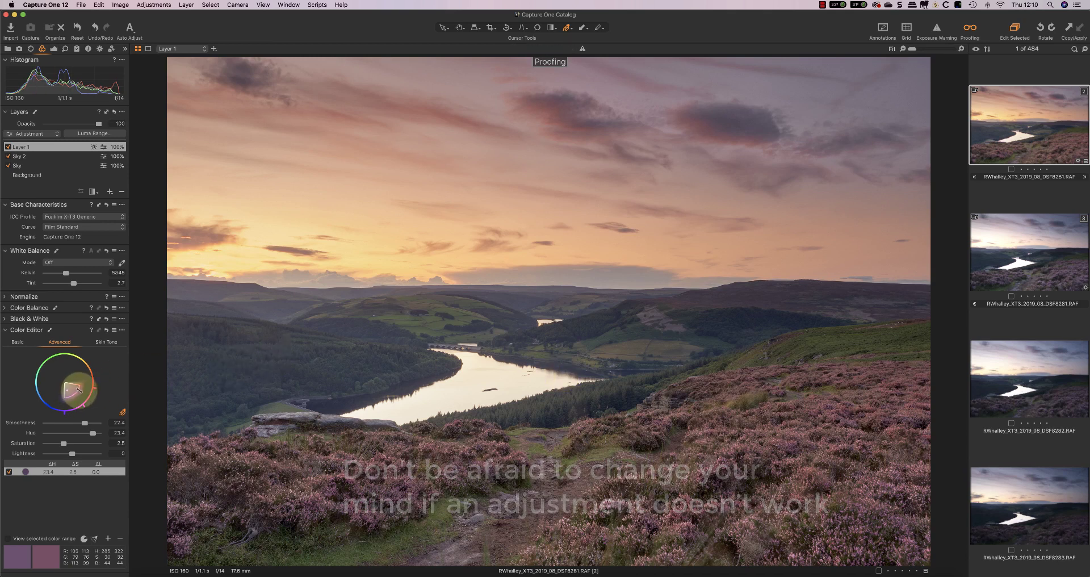
Reset the Color Editor change and warm Layer 1's white balance to 6214 K, Tint 2.8
{"action": "left_click", "coordinate": [106, 329]}
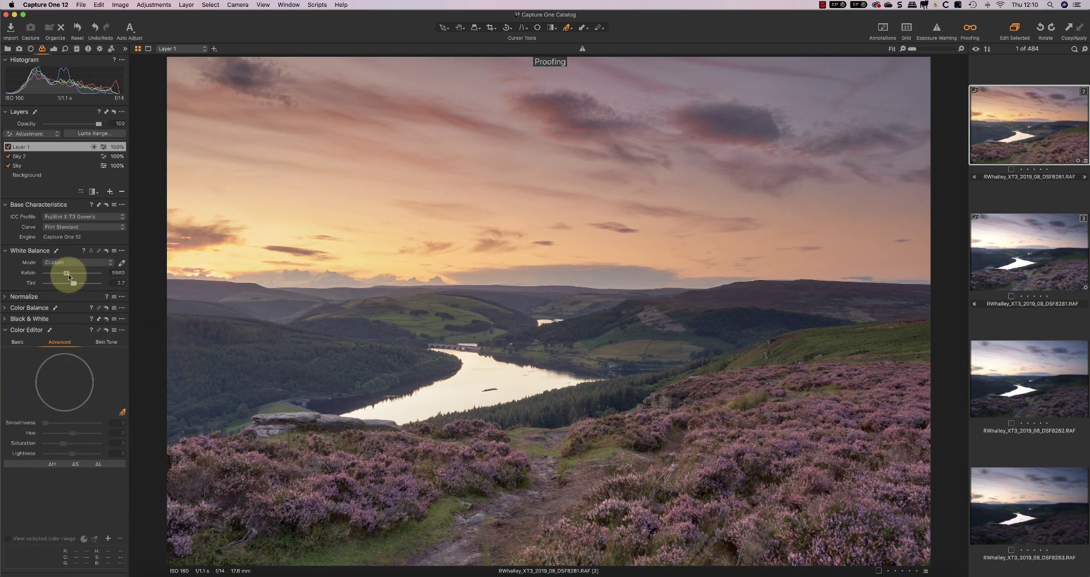
{"action": "left_click_drag", "start_coordinate": [68, 274], "coordinate": [73, 285]}
View the image at 200% in the Details tab, centred on the bridge over the reservoir
{"action": "left_click", "coordinate": [65, 49]}
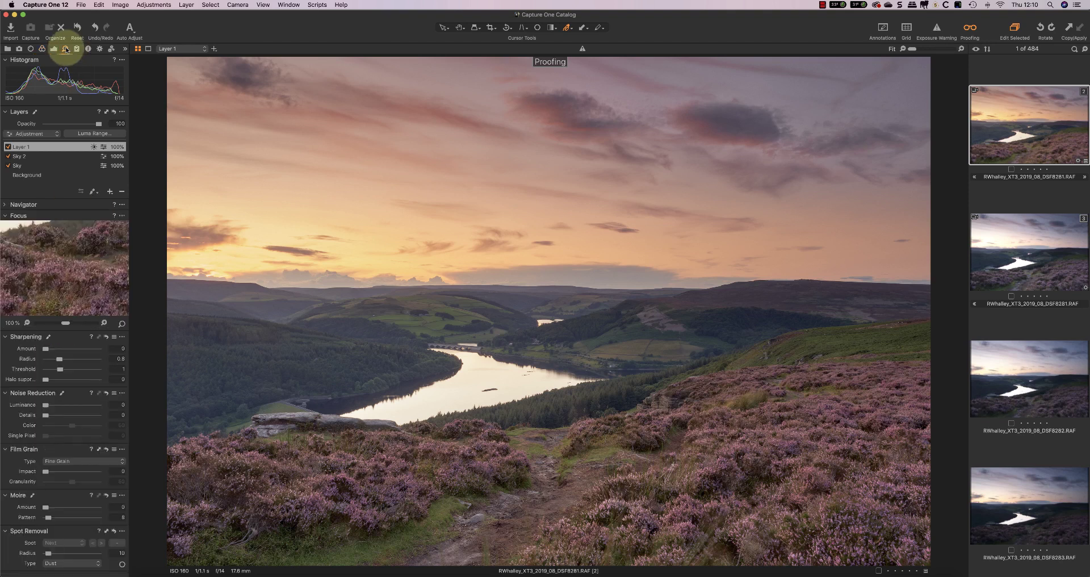
{"action": "left_click", "coordinate": [962, 50]}
{"action": "left_click", "coordinate": [963, 50]}
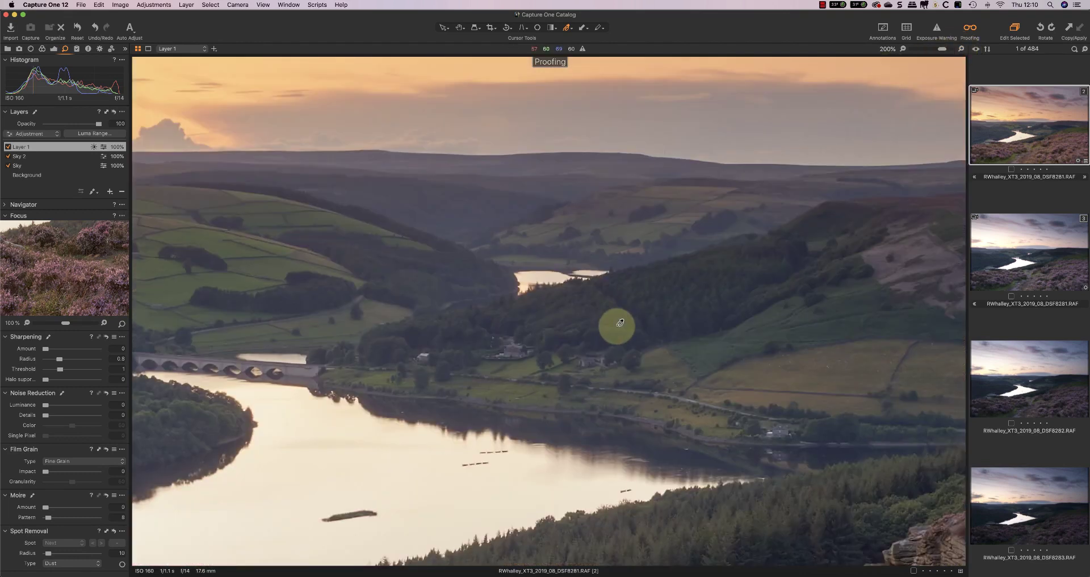
{"action": "left_click", "coordinate": [443, 28]}
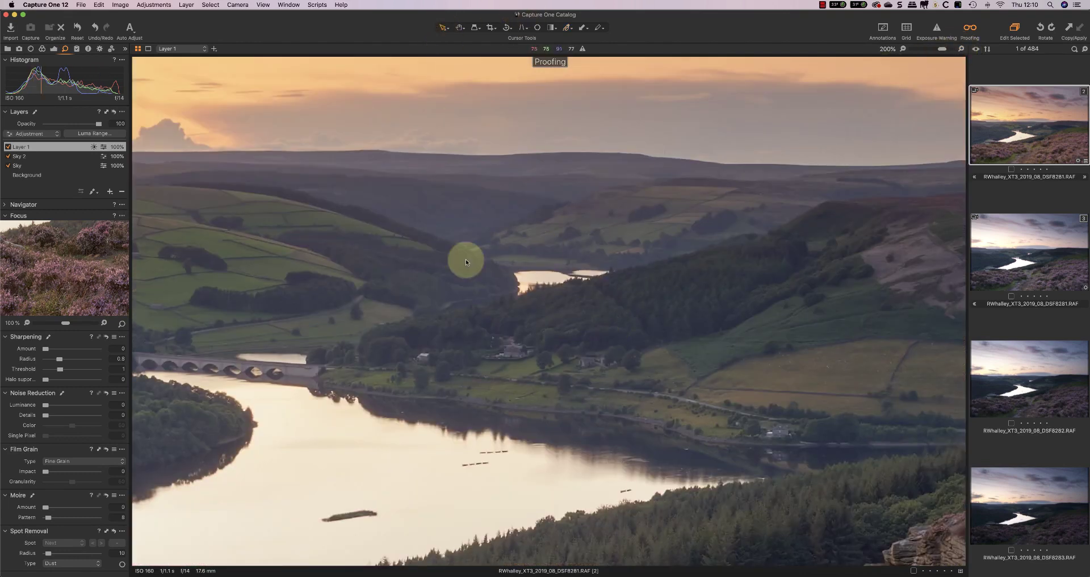
{"action": "left_click_drag", "start_coordinate": [441, 395], "coordinate": [658, 373]}
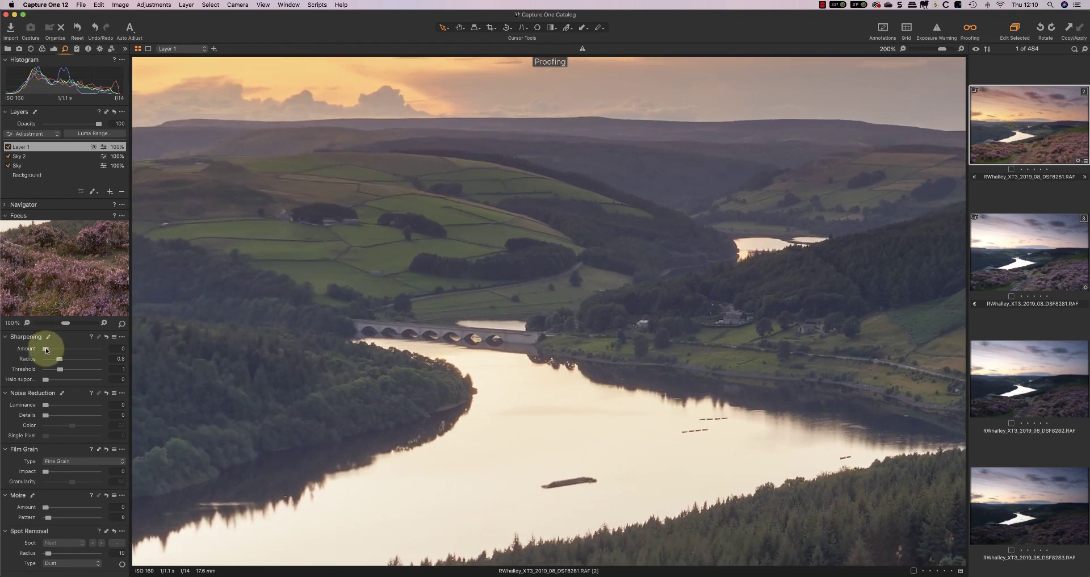
Raise the Background layer's Sharpening Amount from 140 to 210 and inspect the heather path
{"action": "left_click", "coordinate": [46, 349]}
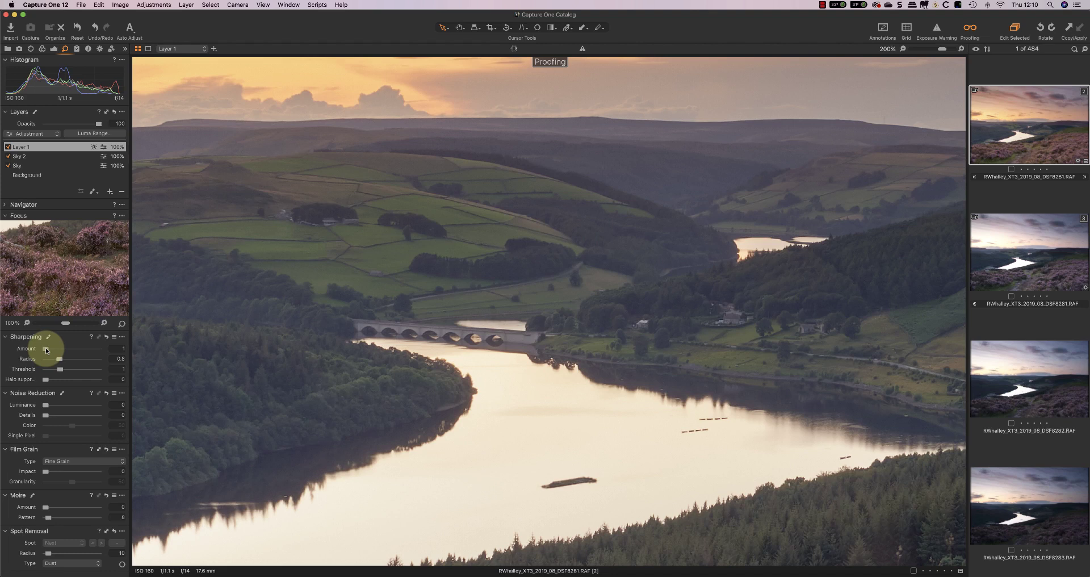
{"action": "left_click", "coordinate": [29, 175]}
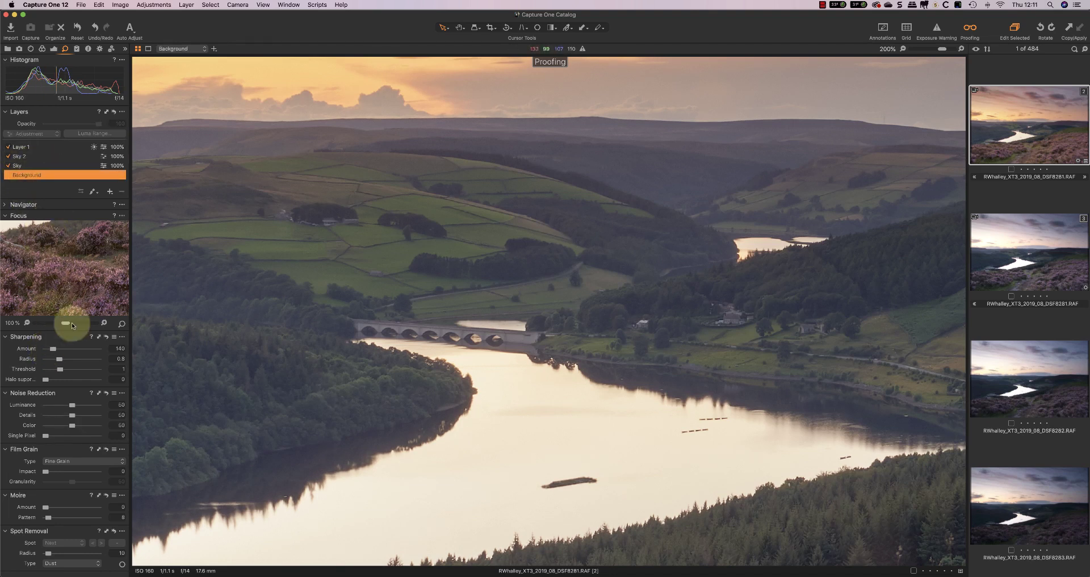
{"action": "left_click_drag", "start_coordinate": [56, 350], "coordinate": [54, 371]}
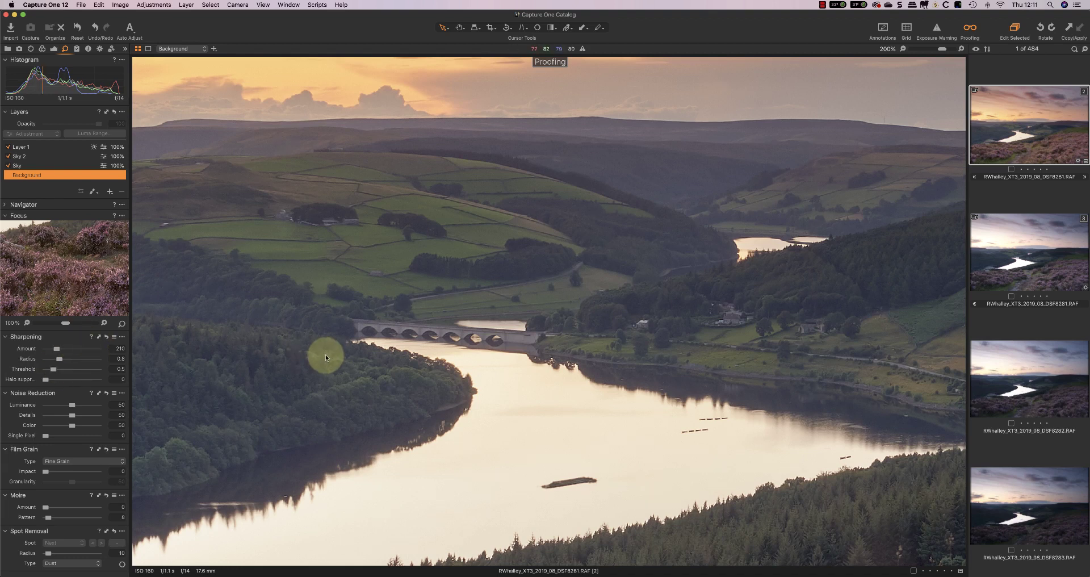
{"action": "left_click_drag", "start_coordinate": [597, 519], "coordinate": [523, 164]}
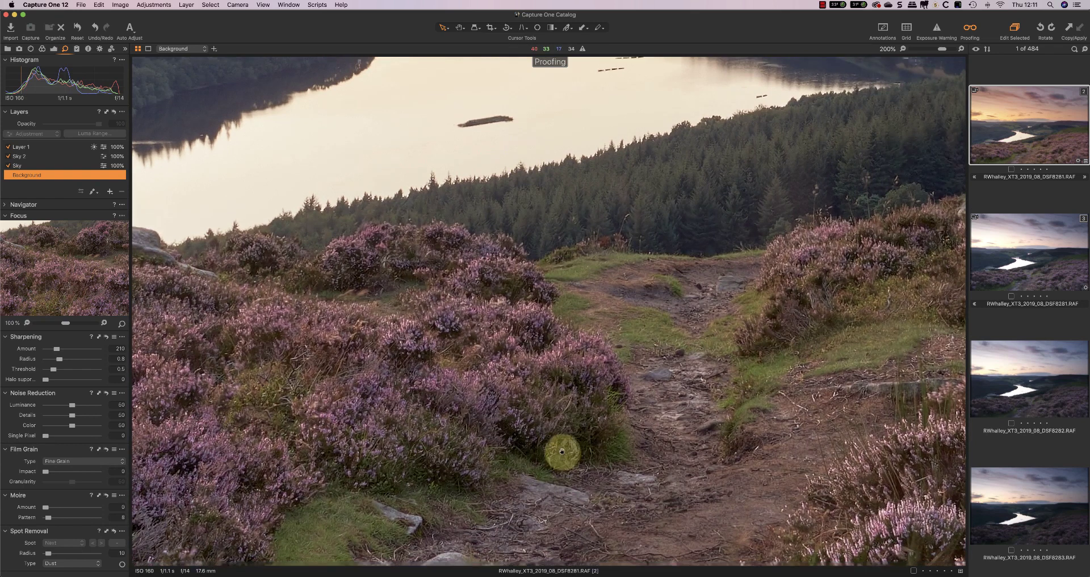
{"action": "left_click_drag", "start_coordinate": [560, 451], "coordinate": [531, 232]}
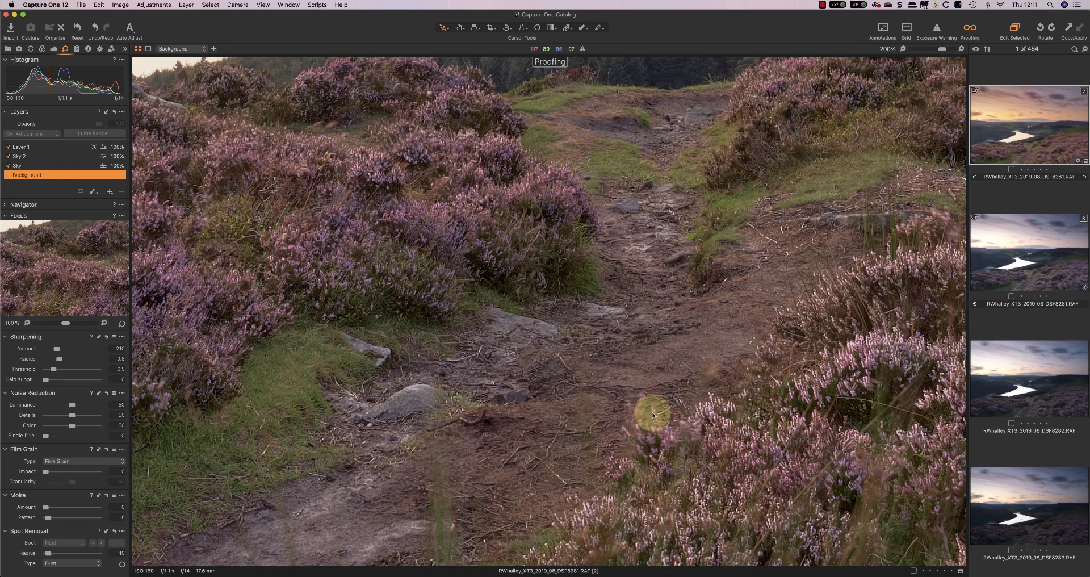
Fit the landscape in view and set the edited warm variant as Compare beside the original
{"action": "left_click", "coordinate": [903, 49]}
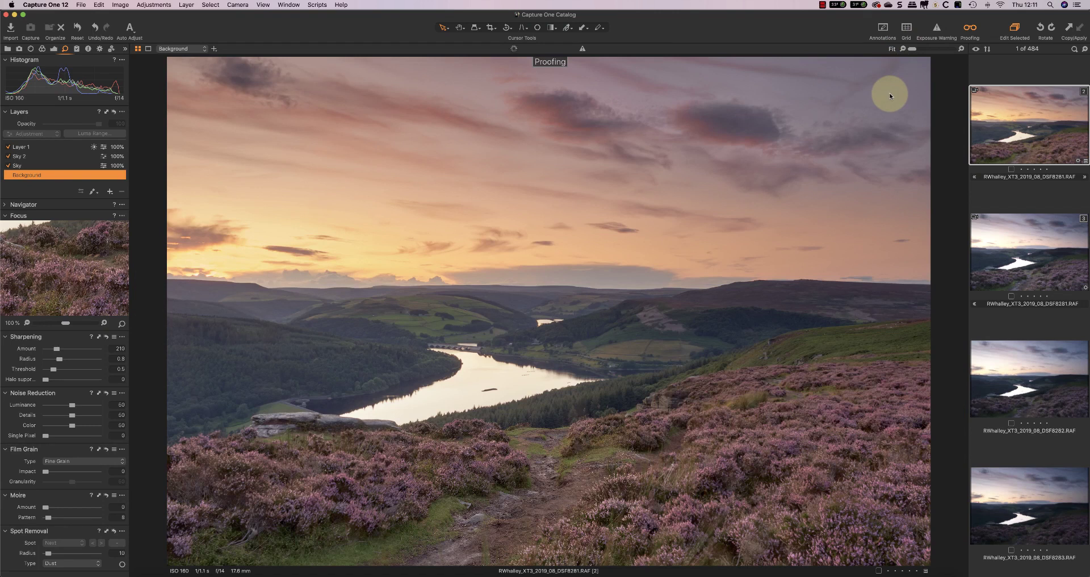
{"action": "left_click", "coordinate": [1049, 247]}
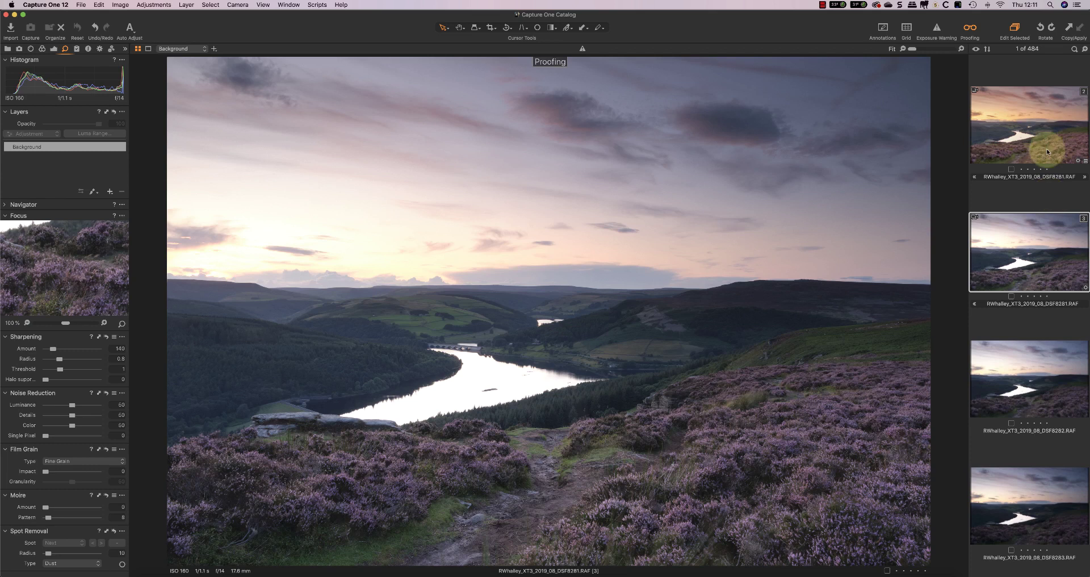
{"action": "left_click", "coordinate": [1044, 114]}
{"action": "right_click", "coordinate": [1034, 118]}
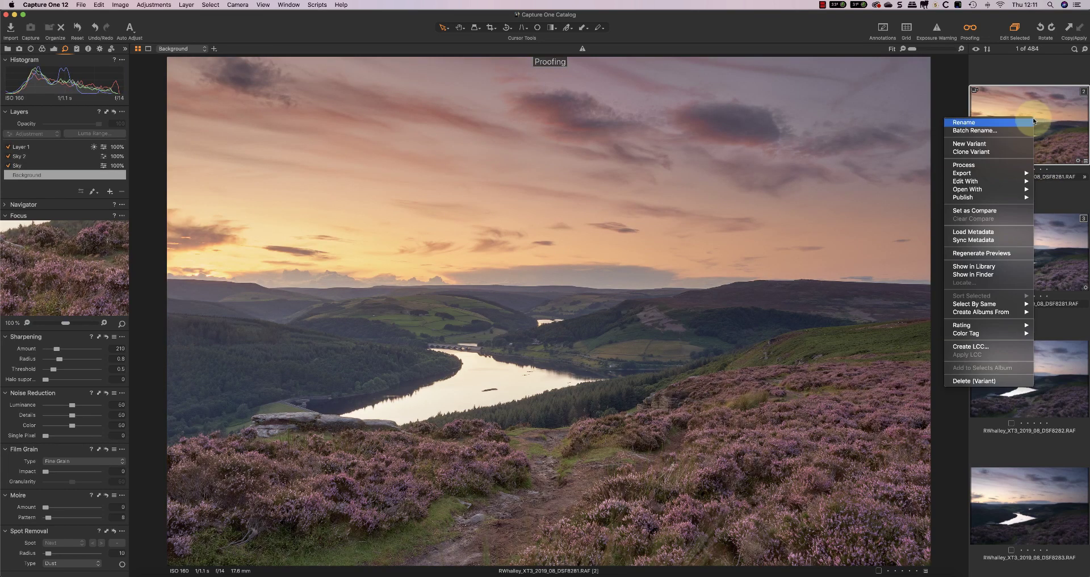
{"action": "mouse_move", "coordinate": [1004, 185]}
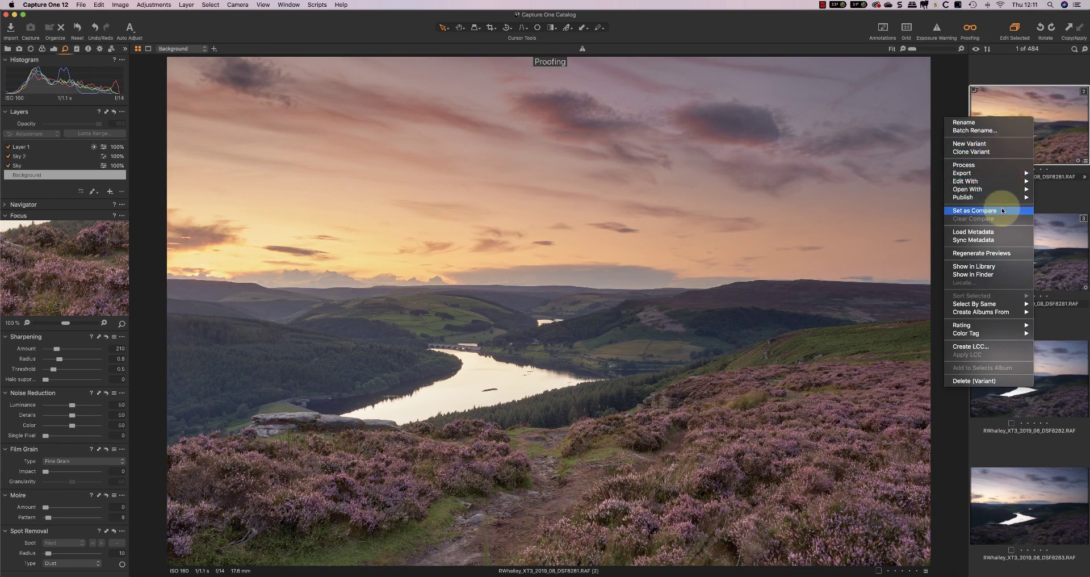
{"action": "left_click", "coordinate": [1002, 211]}
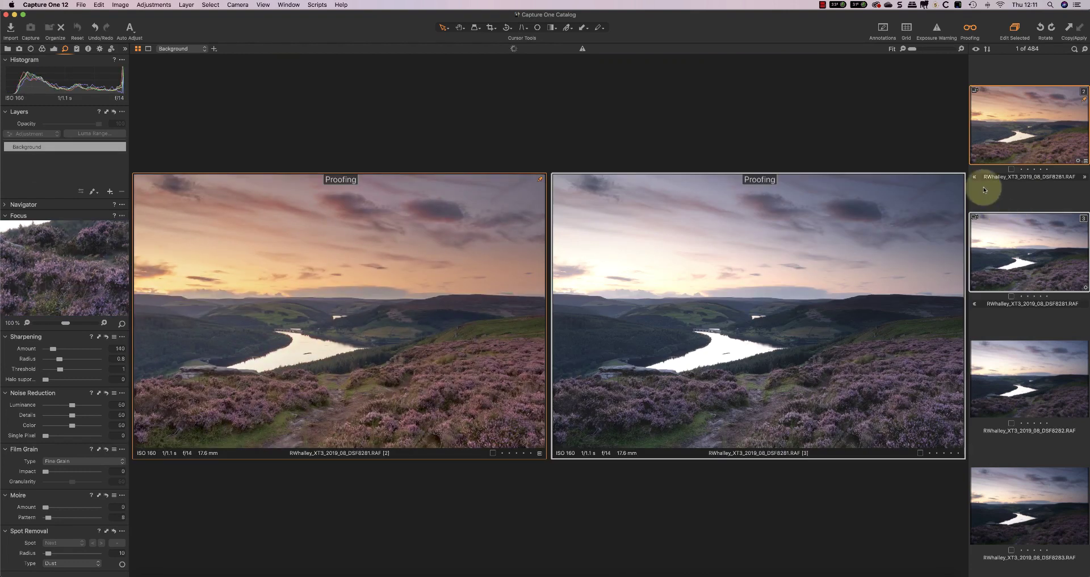